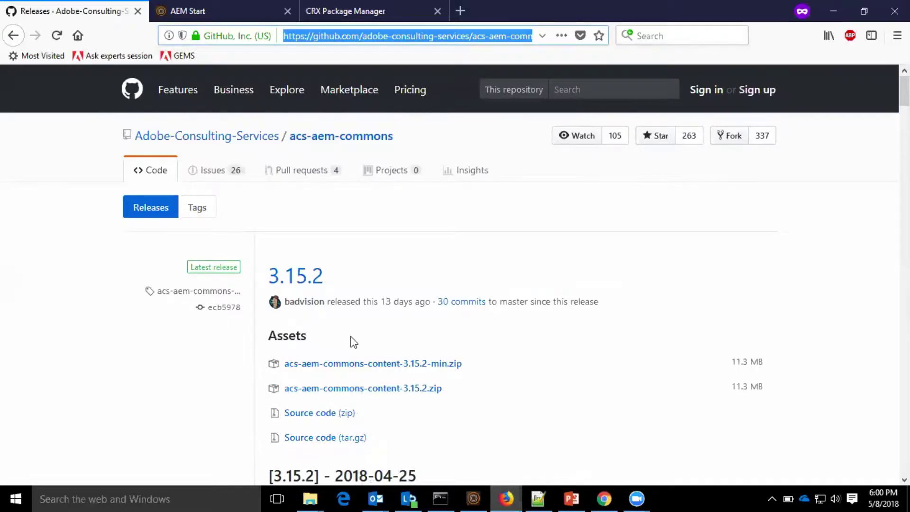
Review the 3.15.2 release's asset zips, then switch to the AEM start page.
{"action": "scroll", "coordinate": [352, 342], "scroll_direction": "down", "scroll_amount": 2}
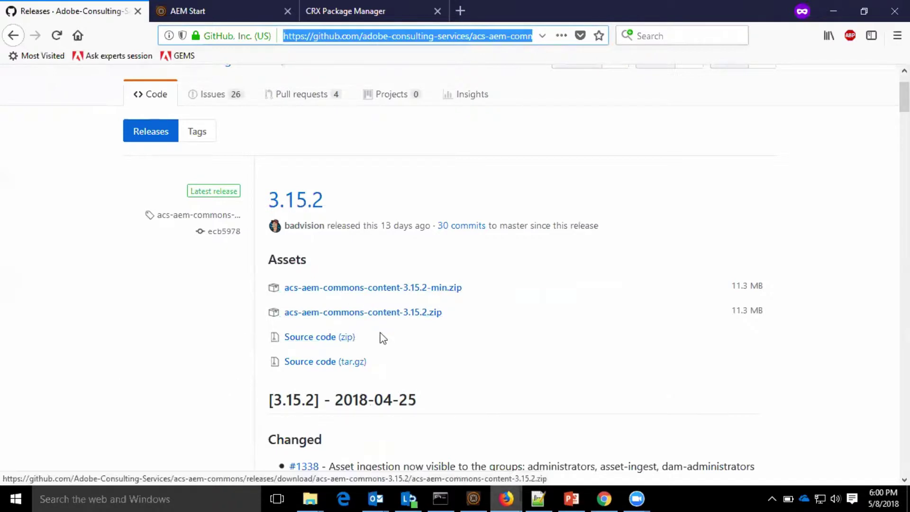
{"action": "scroll", "coordinate": [383, 348], "scroll_direction": "up", "scroll_amount": 2}
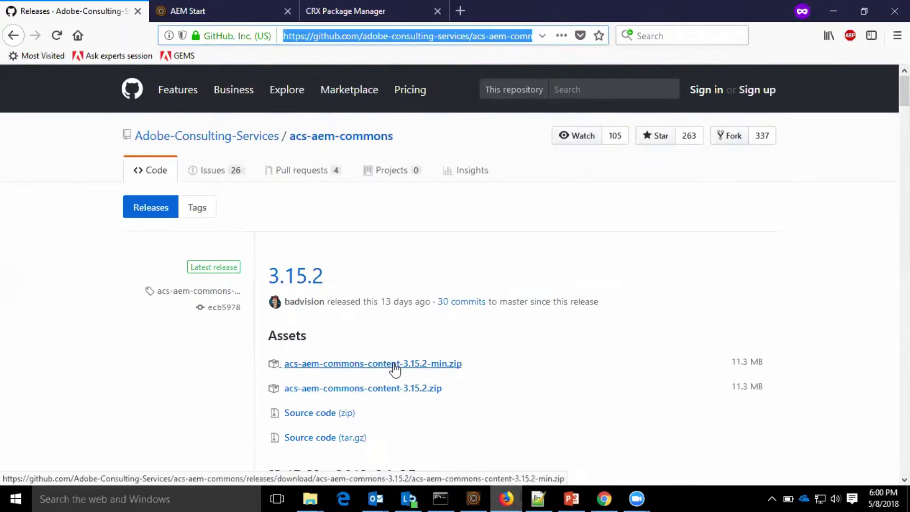
{"action": "left_click", "coordinate": [195, 8]}
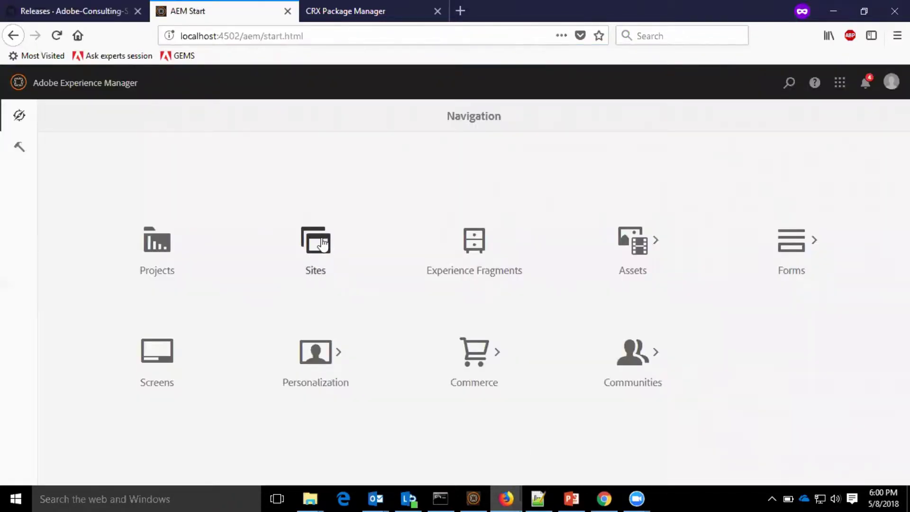
Upload acs-aem-commons-content-3.15.2.zip through CRX Package Manager.
{"action": "left_click", "coordinate": [354, 10]}
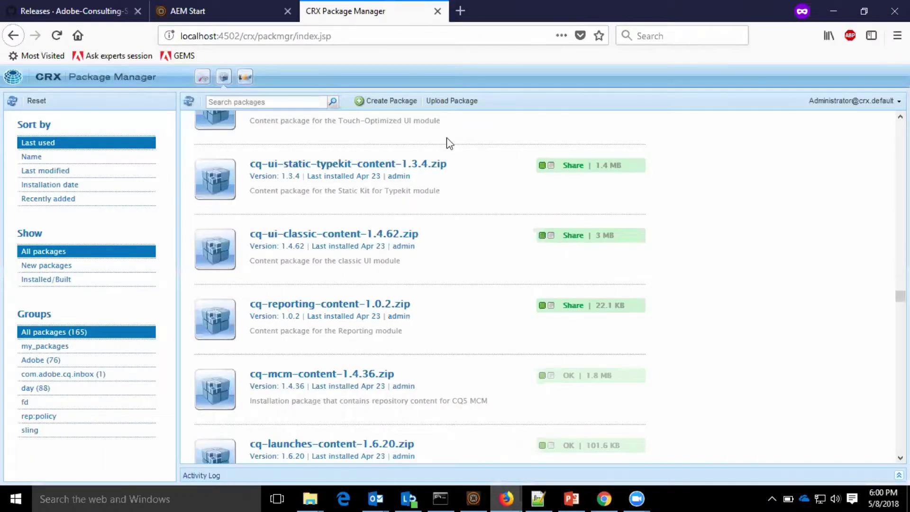
{"action": "left_click", "coordinate": [442, 101]}
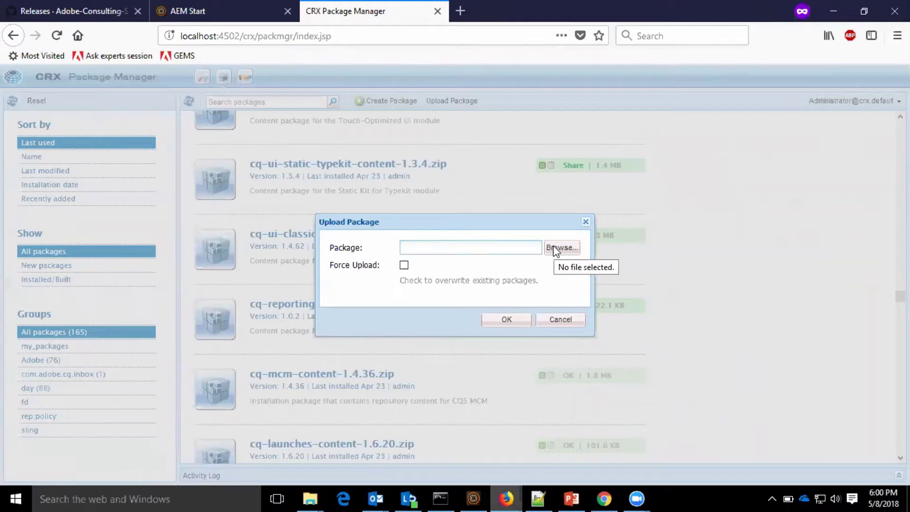
{"action": "left_click", "coordinate": [553, 247]}
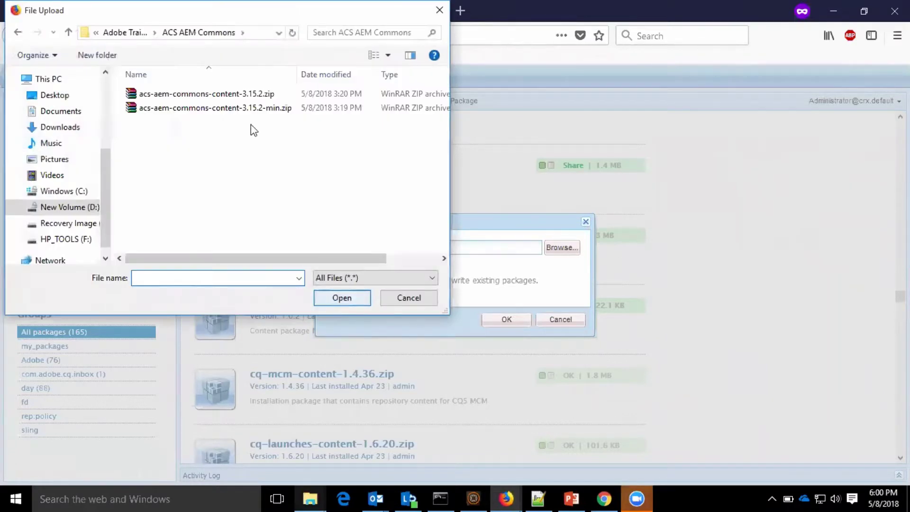
{"action": "left_click", "coordinate": [235, 94]}
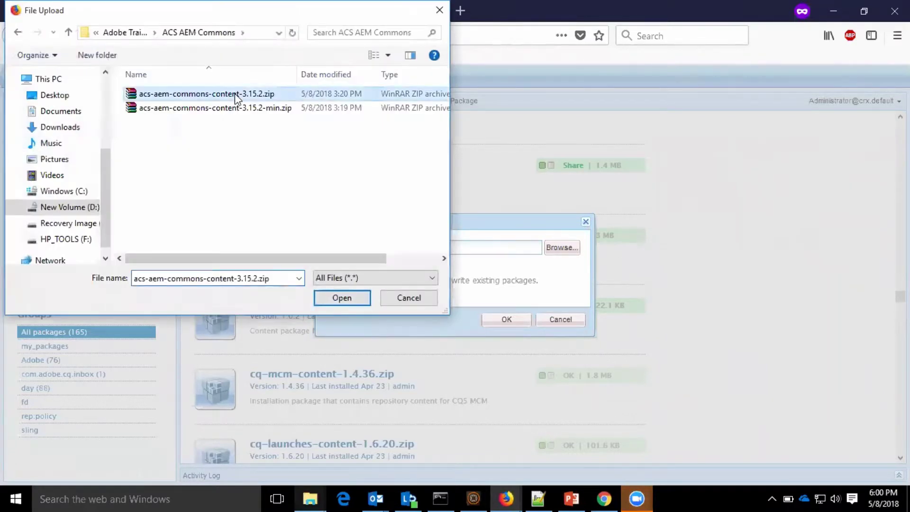
{"action": "left_click", "coordinate": [342, 298]}
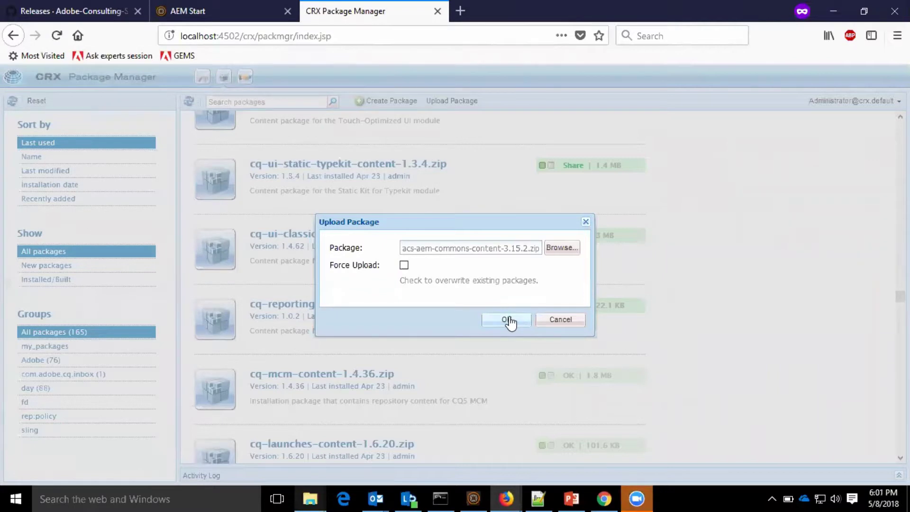
{"action": "left_click", "coordinate": [506, 320]}
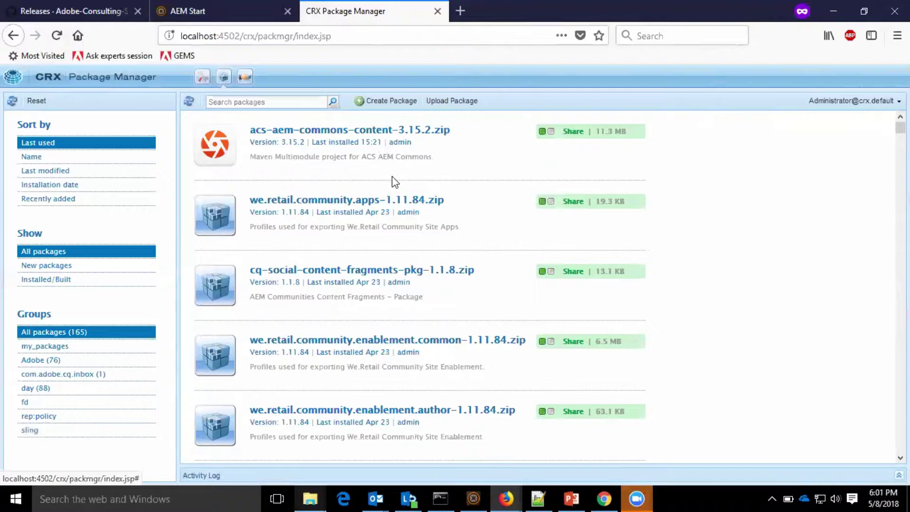
{"action": "left_click", "coordinate": [258, 7]}
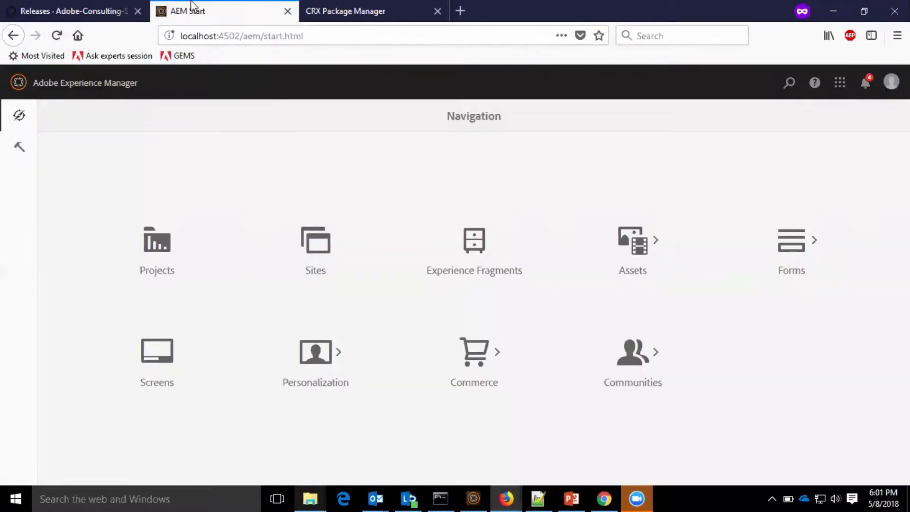
Open Tools and show the ACS AEM Commons category.
{"action": "left_click", "coordinate": [20, 150]}
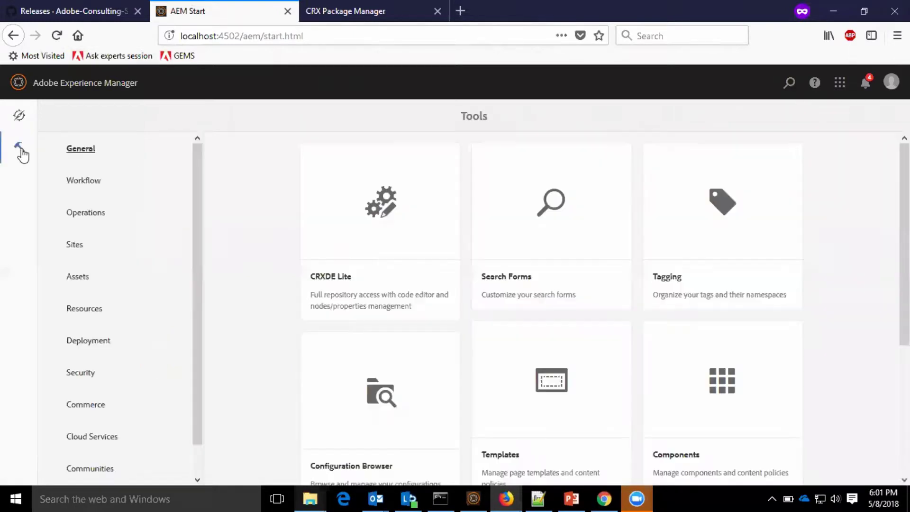
{"action": "scroll", "coordinate": [67, 331], "scroll_direction": "down", "scroll_amount": 1}
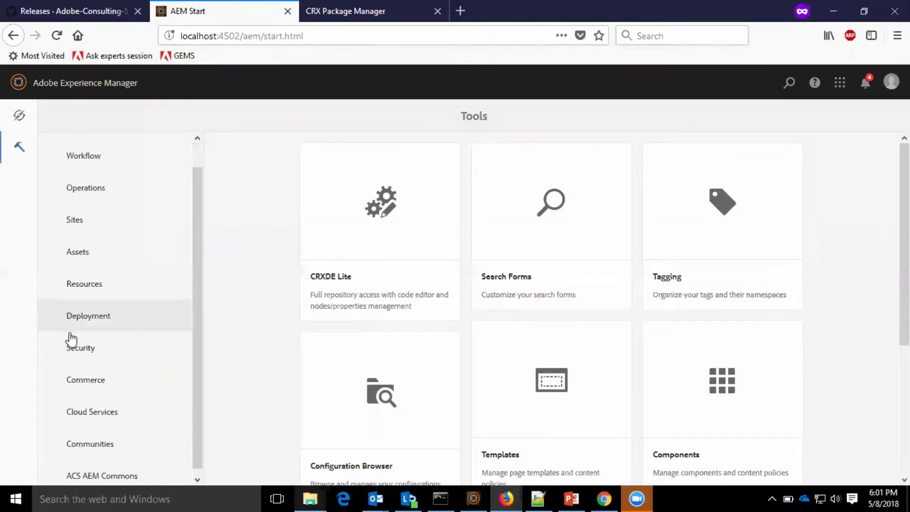
{"action": "left_click", "coordinate": [108, 474]}
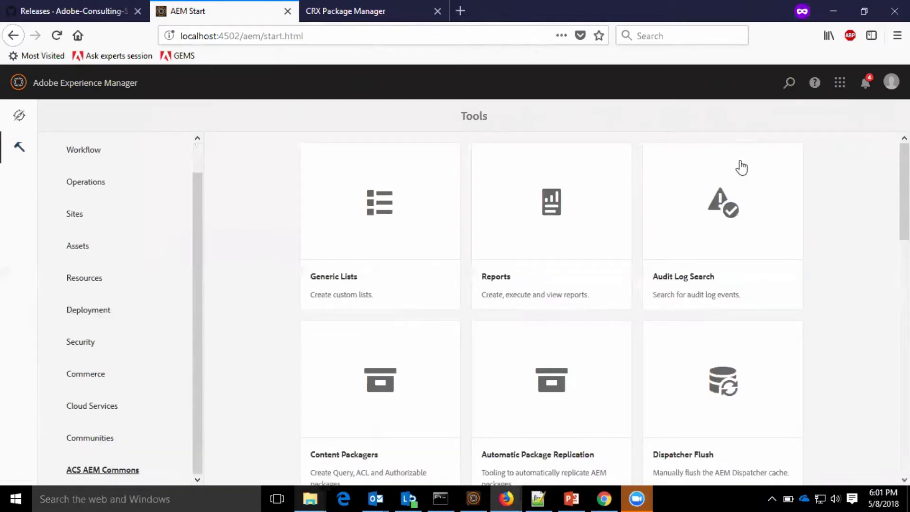
{"action": "scroll", "coordinate": [754, 232], "scroll_direction": "down", "scroll_amount": 5}
{"action": "scroll", "coordinate": [776, 308], "scroll_direction": "up", "scroll_amount": 5}
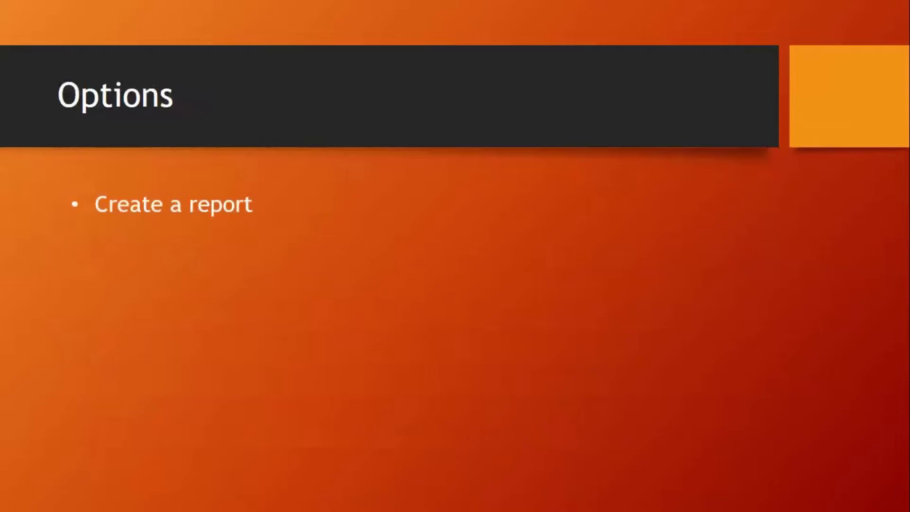
Advance the Options slide to reveal the next report option.
{"action": "key", "text": "Right"}
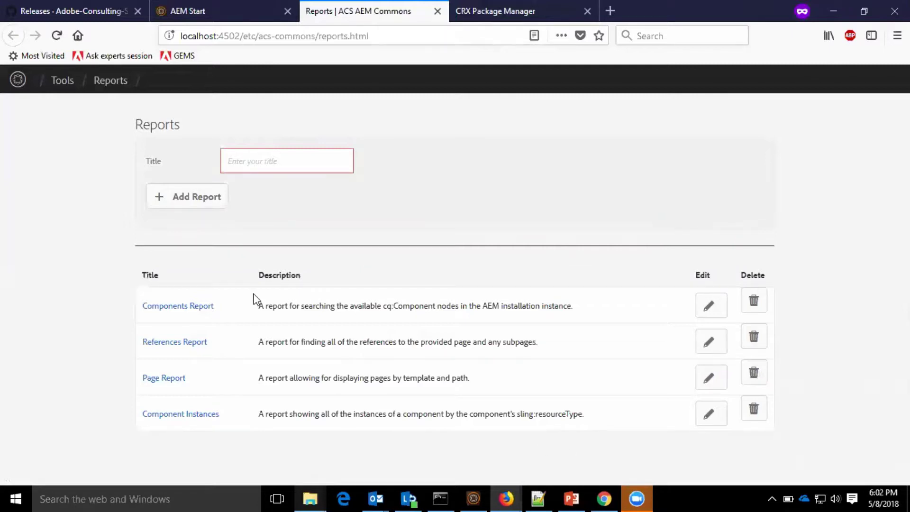
Execute the Page Report on path /content and scroll to its results table.
{"action": "left_click", "coordinate": [175, 383]}
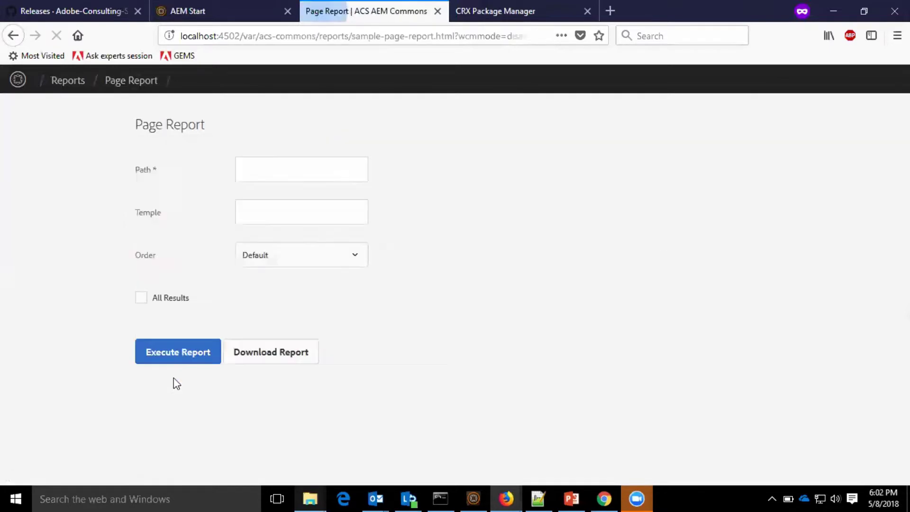
{"action": "left_click", "coordinate": [273, 174]}
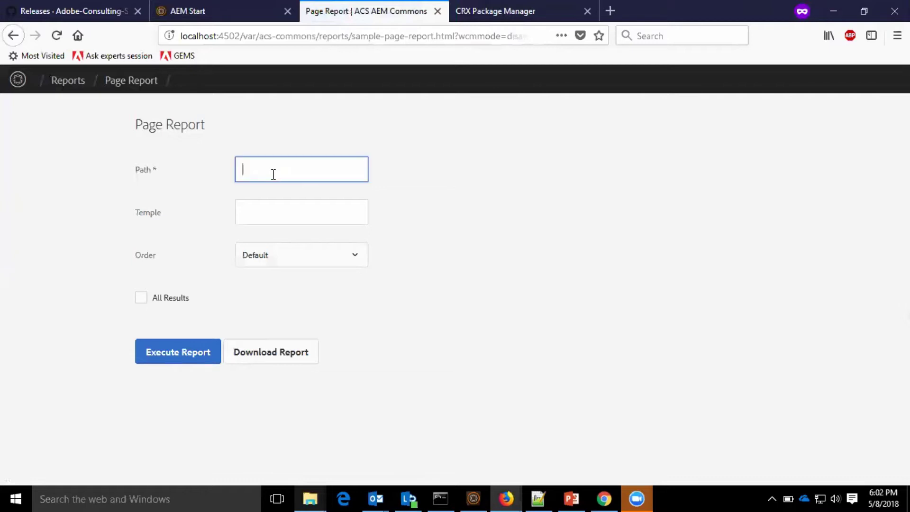
{"action": "type", "text": "/content"}
{"action": "left_click", "coordinate": [184, 361]}
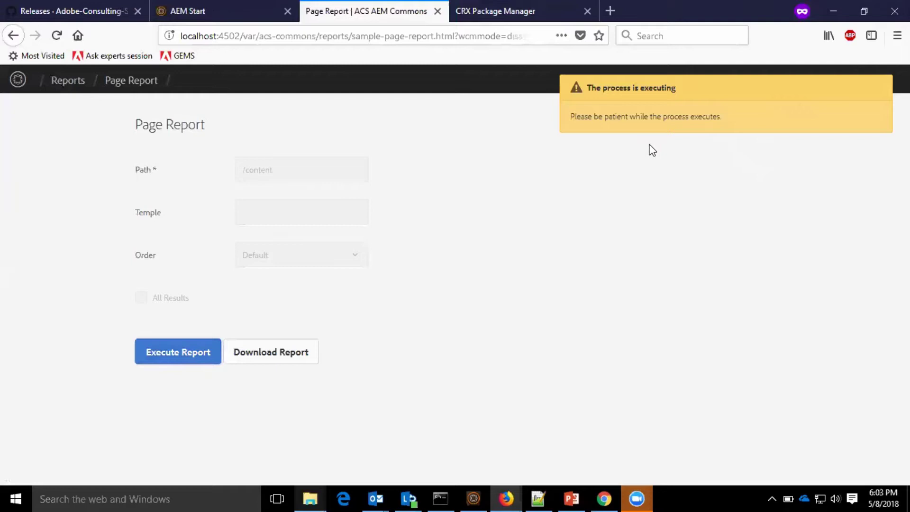
{"action": "scroll", "coordinate": [610, 227], "scroll_direction": "down", "scroll_amount": 1}
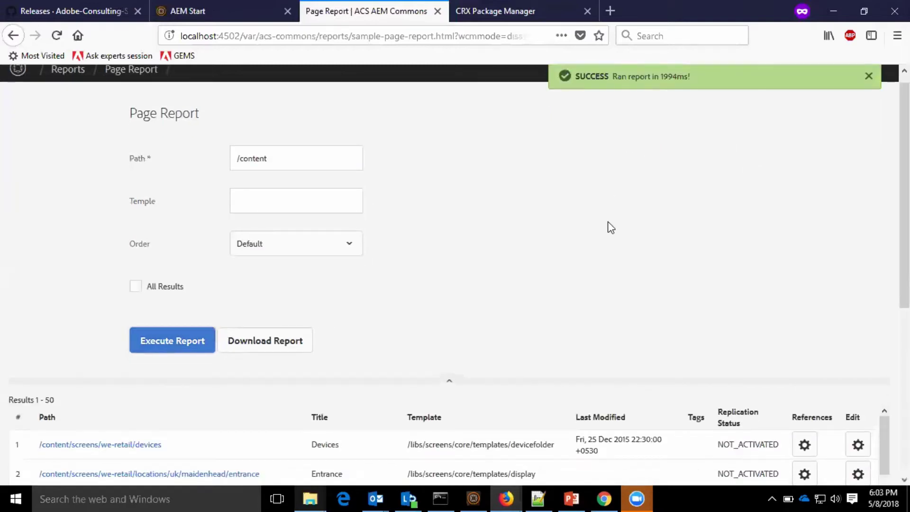
{"action": "scroll", "coordinate": [610, 227], "scroll_direction": "down", "scroll_amount": 4}
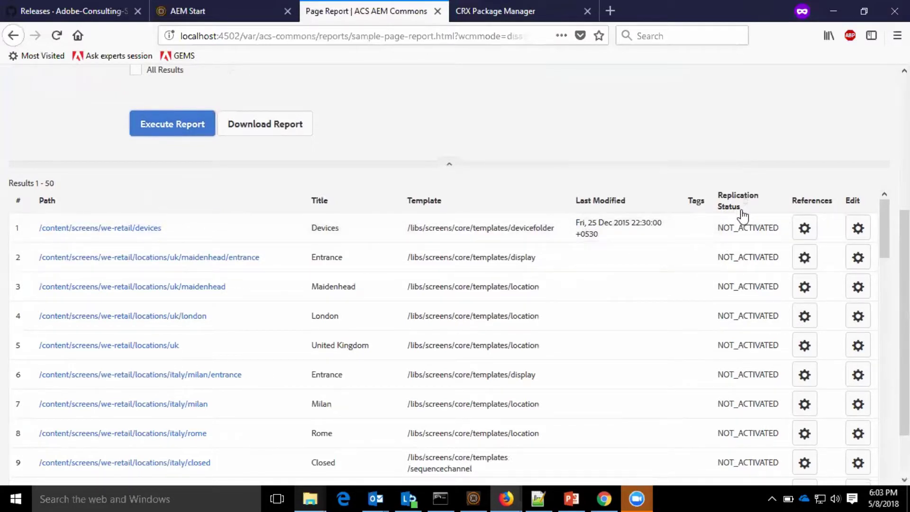
Open the References report and the Sites editor for the devices page result.
{"action": "left_click", "coordinate": [805, 233]}
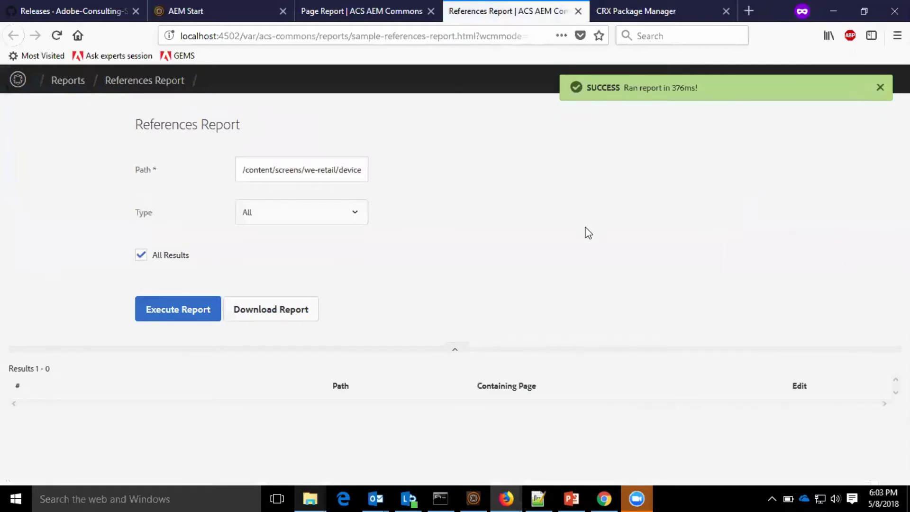
{"action": "left_click", "coordinate": [398, 9]}
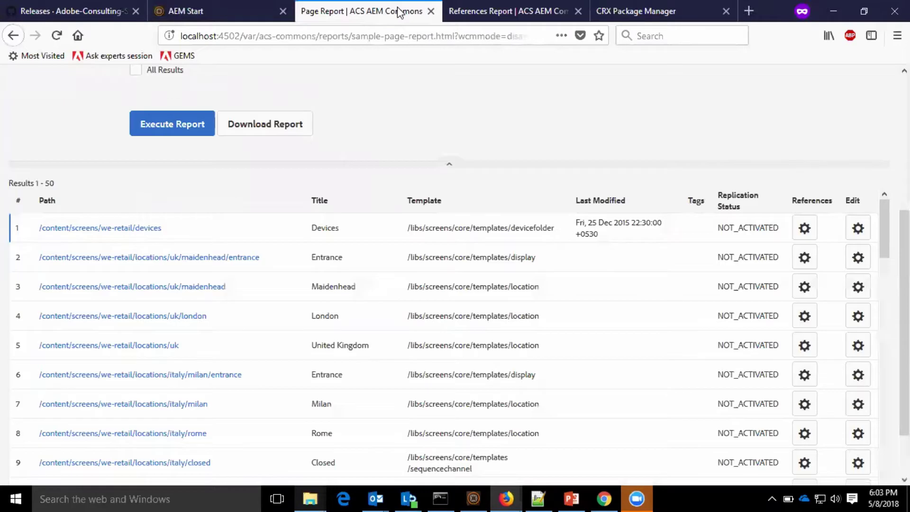
{"action": "left_click", "coordinate": [858, 230]}
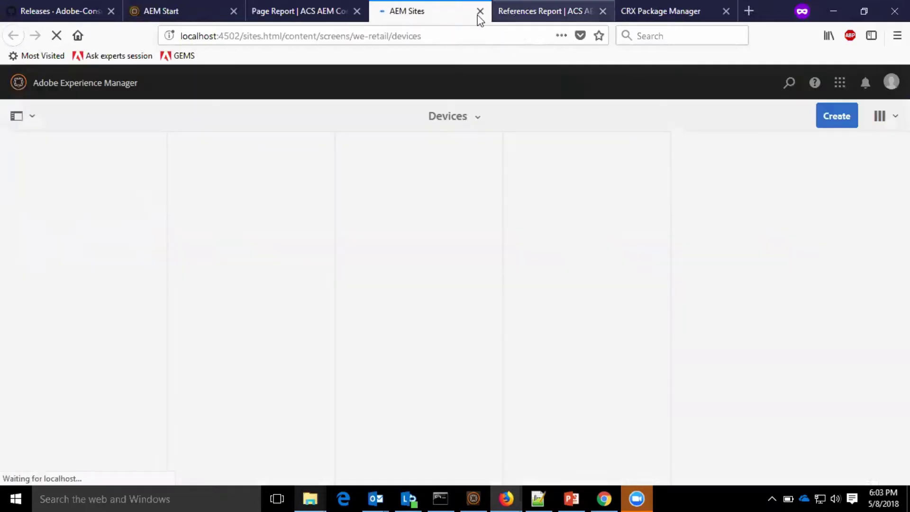
{"action": "left_click", "coordinate": [479, 12]}
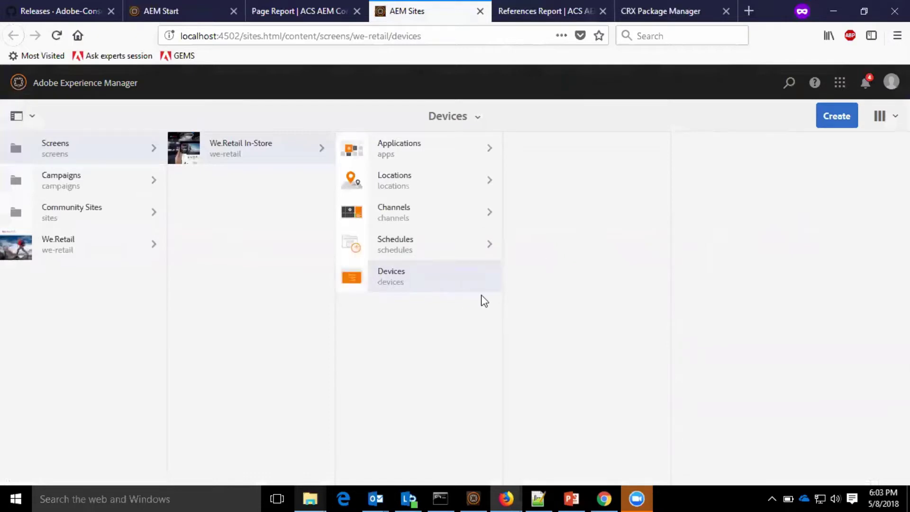
Go back from the Page Report results to the Reports list.
{"action": "left_click", "coordinate": [295, 8]}
{"action": "scroll", "coordinate": [356, 172], "scroll_direction": "up", "scroll_amount": 5}
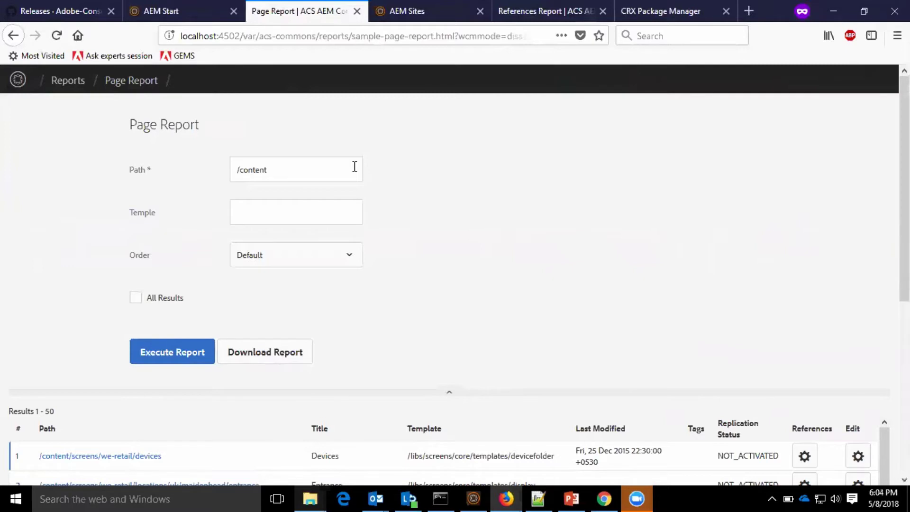
{"action": "left_click", "coordinate": [13, 38]}
{"action": "left_click", "coordinate": [14, 37]}
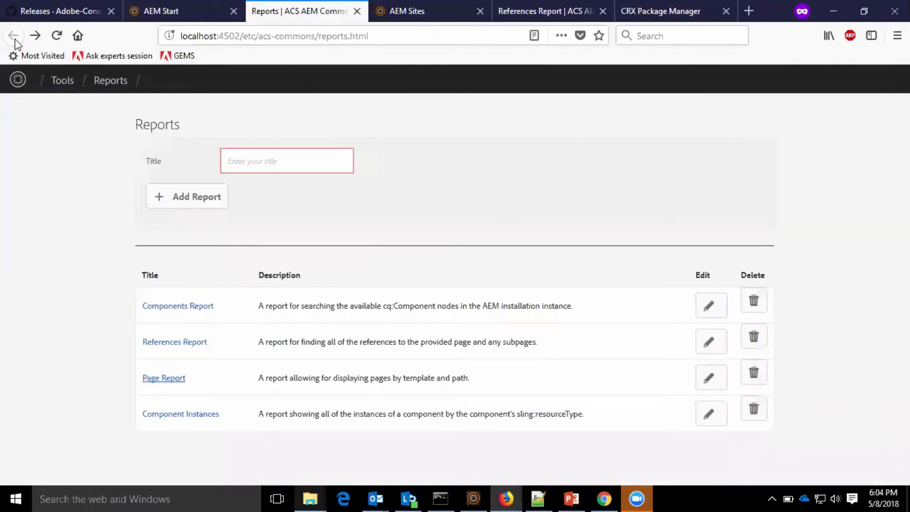
Run the Components Report on /apps and list form/container component instances.
{"action": "left_click", "coordinate": [179, 308]}
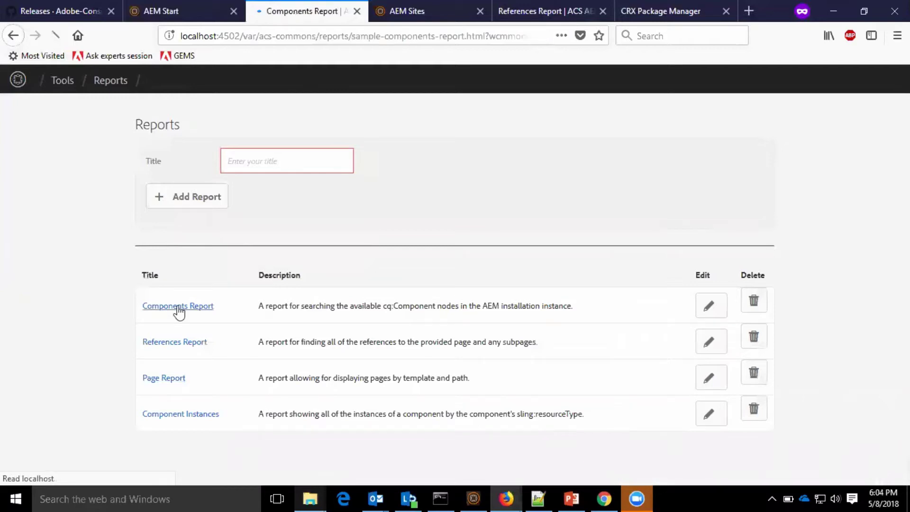
{"action": "left_click", "coordinate": [265, 174]}
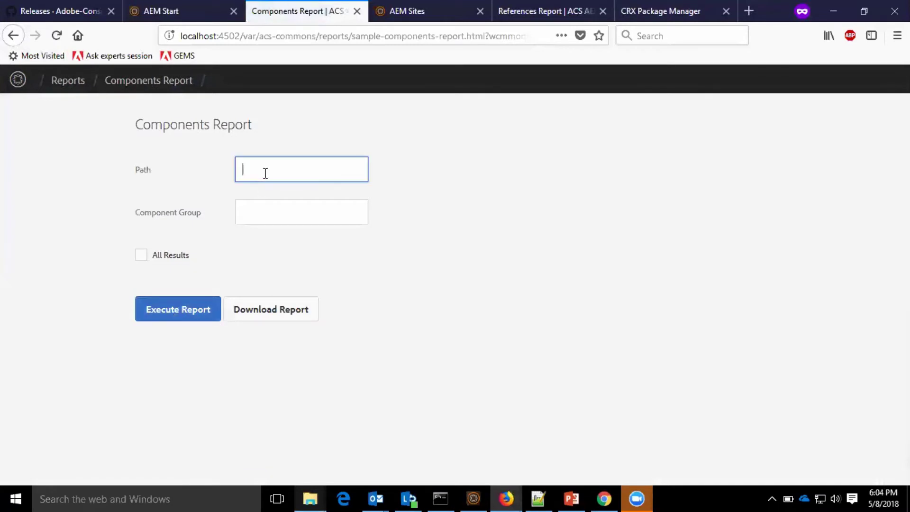
{"action": "type", "text": "/apps"}
{"action": "left_click", "coordinate": [209, 310]}
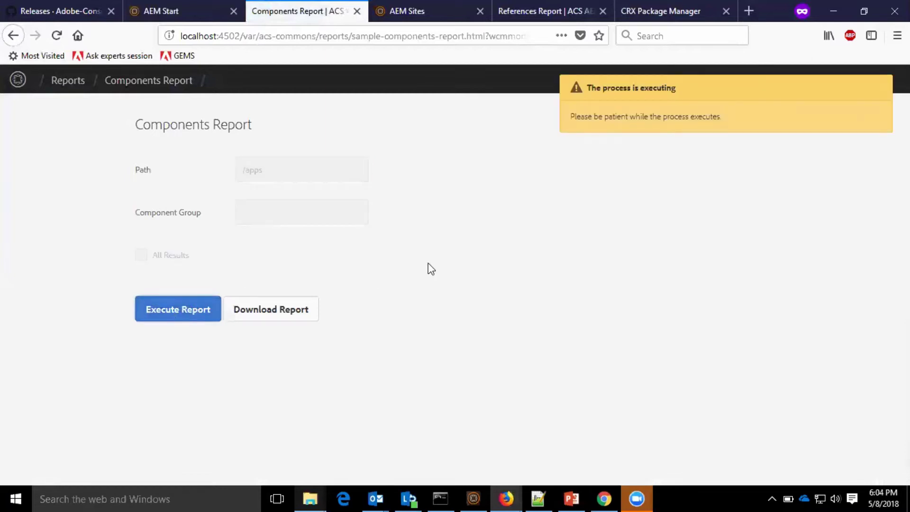
{"action": "scroll", "coordinate": [433, 243], "scroll_direction": "down", "scroll_amount": 3}
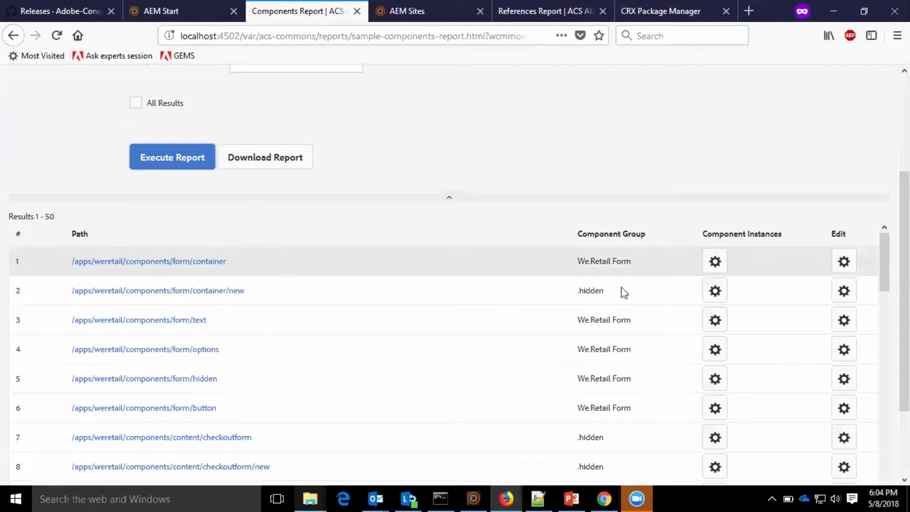
{"action": "left_click", "coordinate": [715, 261]}
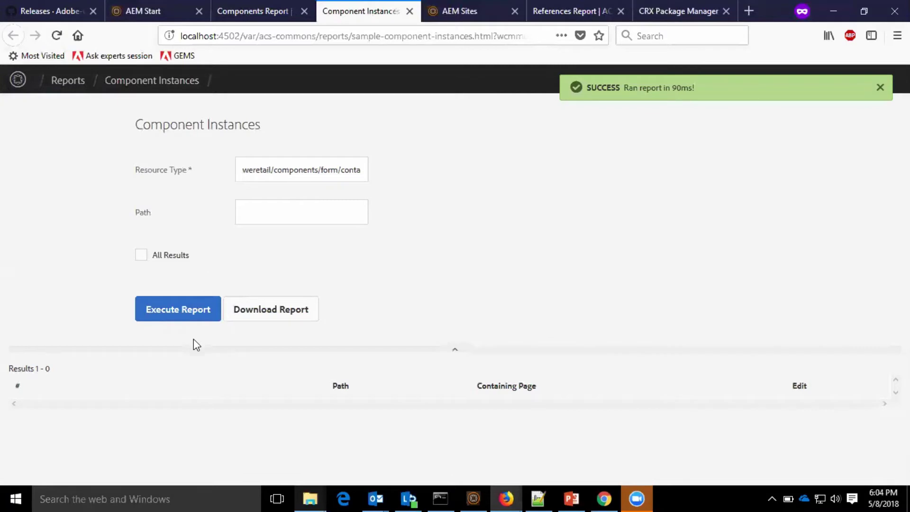
Open the form/container component in CRXDE Lite, then return to the Components Report.
{"action": "left_click", "coordinate": [240, 4]}
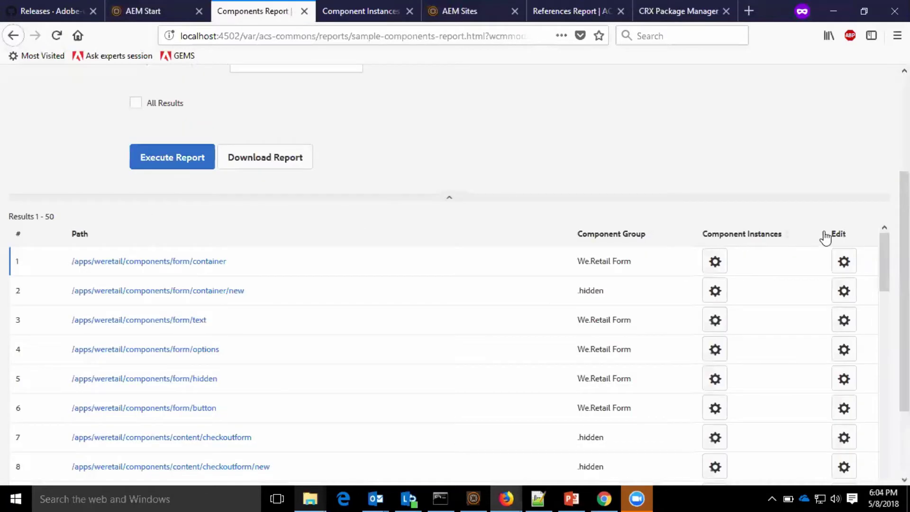
{"action": "left_click", "coordinate": [847, 262]}
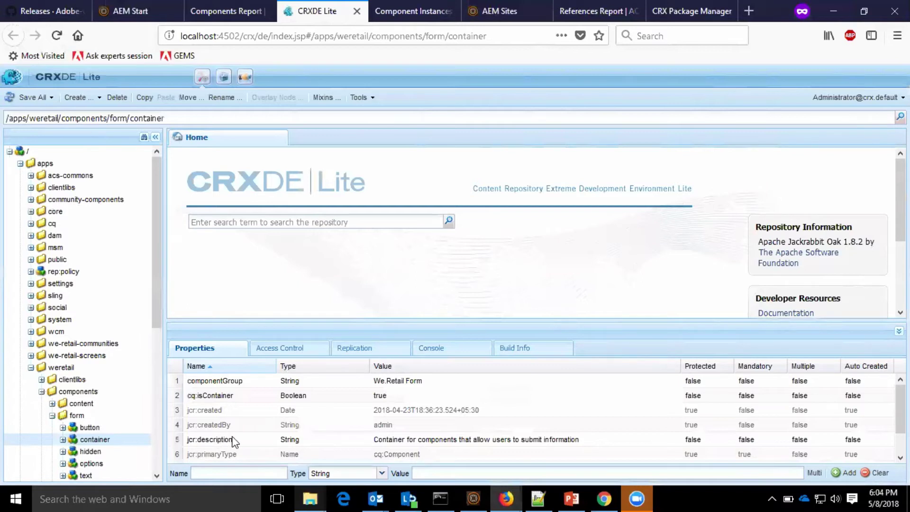
{"action": "left_click", "coordinate": [206, 5]}
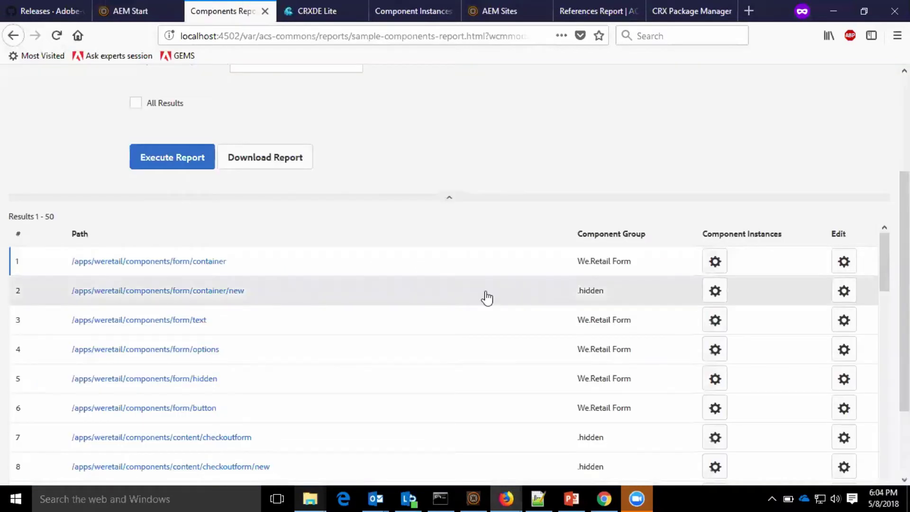
{"action": "scroll", "coordinate": [485, 298], "scroll_direction": "up", "scroll_amount": 3}
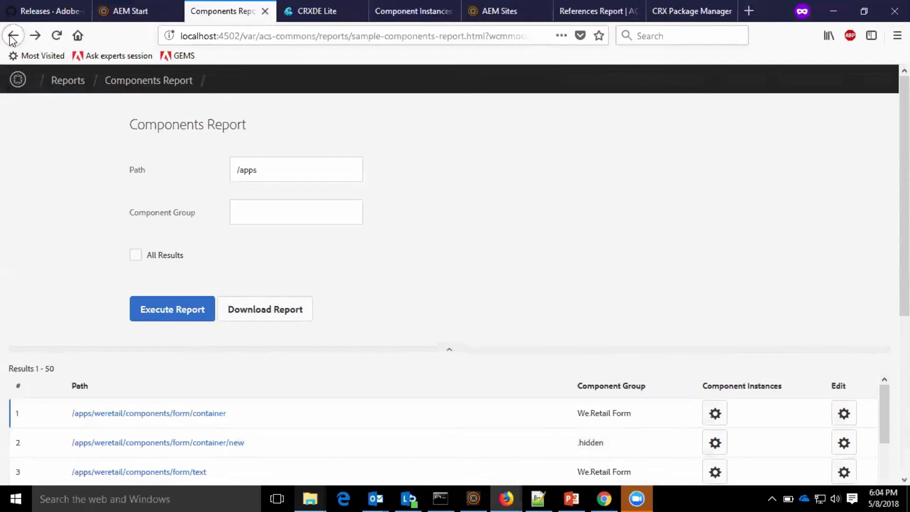
Add a report titled 'Sample Report' and open its editor.
{"action": "left_click", "coordinate": [13, 36]}
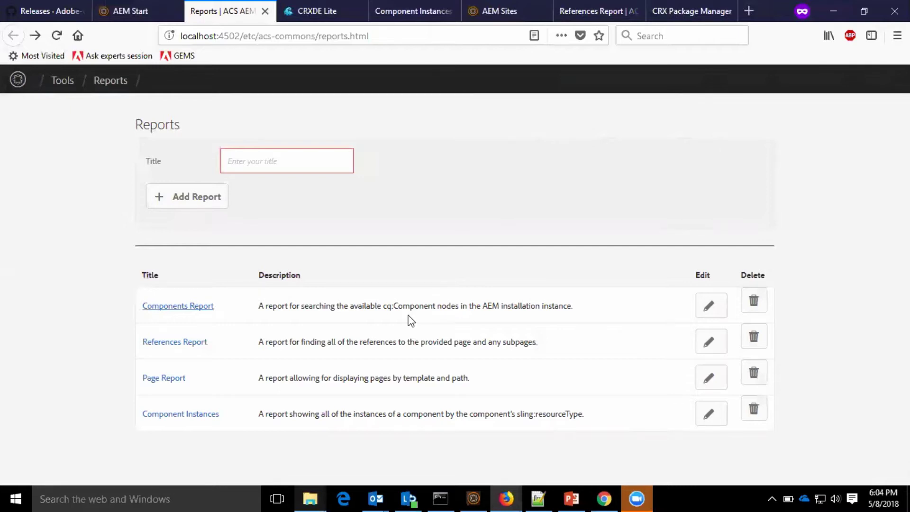
{"action": "left_click", "coordinate": [280, 163]}
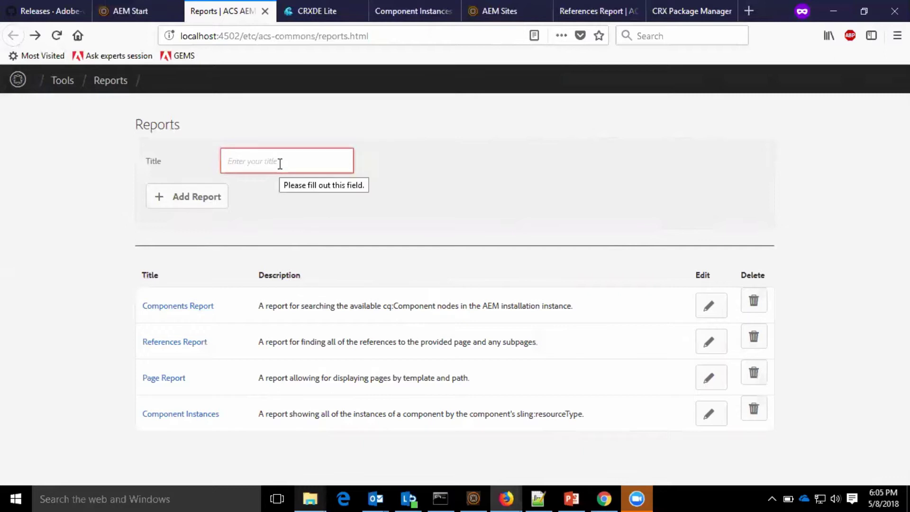
{"action": "type", "text": "Sample Report"}
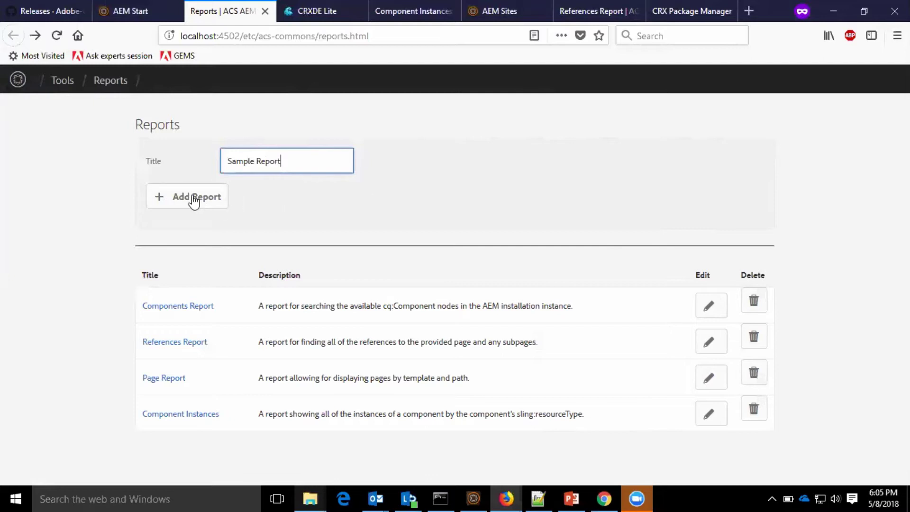
{"action": "left_click", "coordinate": [195, 198]}
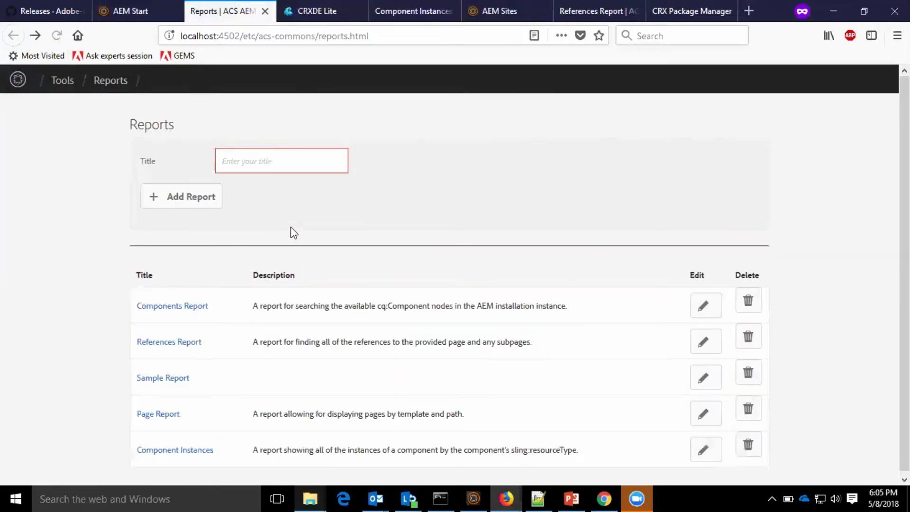
{"action": "left_click", "coordinate": [704, 379]}
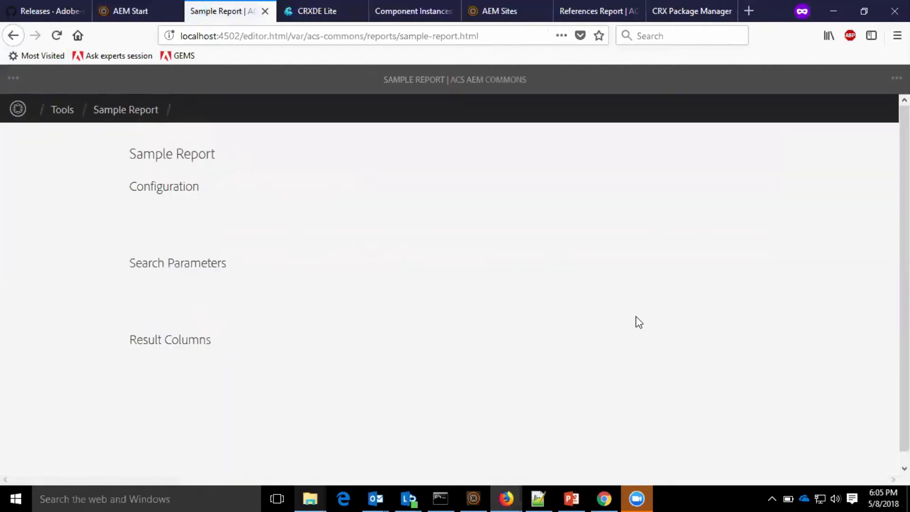
Insert a JCR Query Report Configuration into the Configuration area.
{"action": "left_click", "coordinate": [431, 229]}
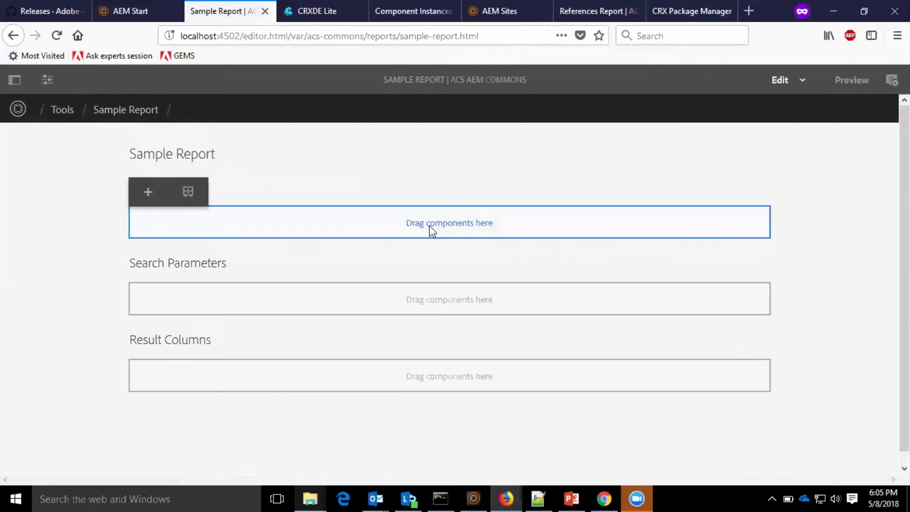
{"action": "left_click", "coordinate": [148, 191]}
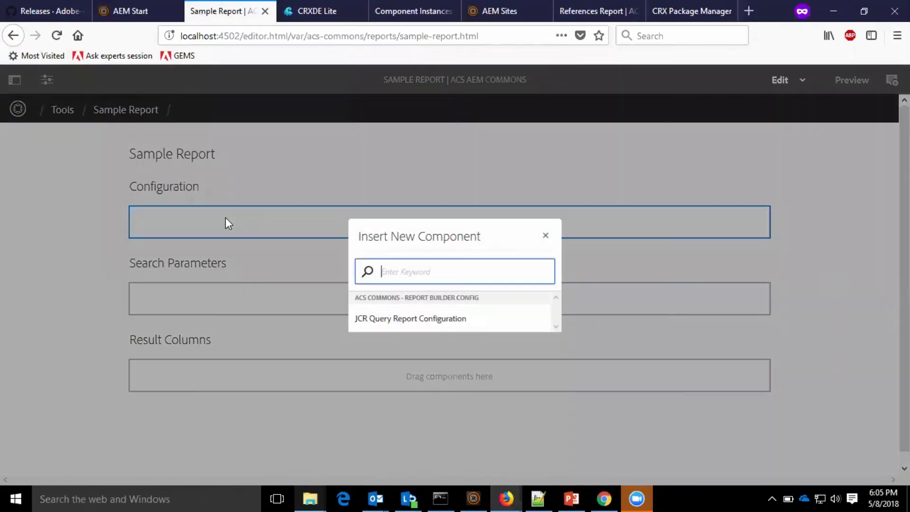
{"action": "left_click", "coordinate": [412, 320]}
Add a Basic Parameter to Search Parameters.
{"action": "scroll", "coordinate": [410, 322], "scroll_direction": "down", "scroll_amount": 1}
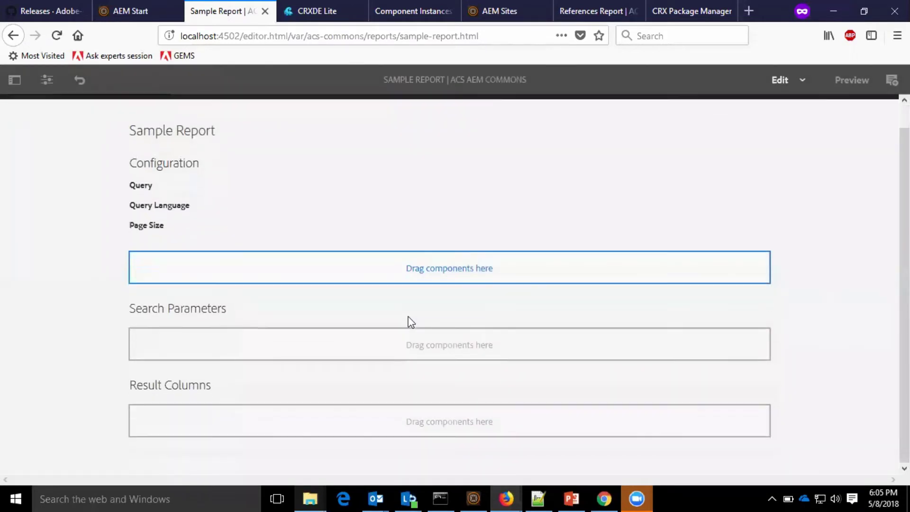
{"action": "left_click", "coordinate": [407, 351]}
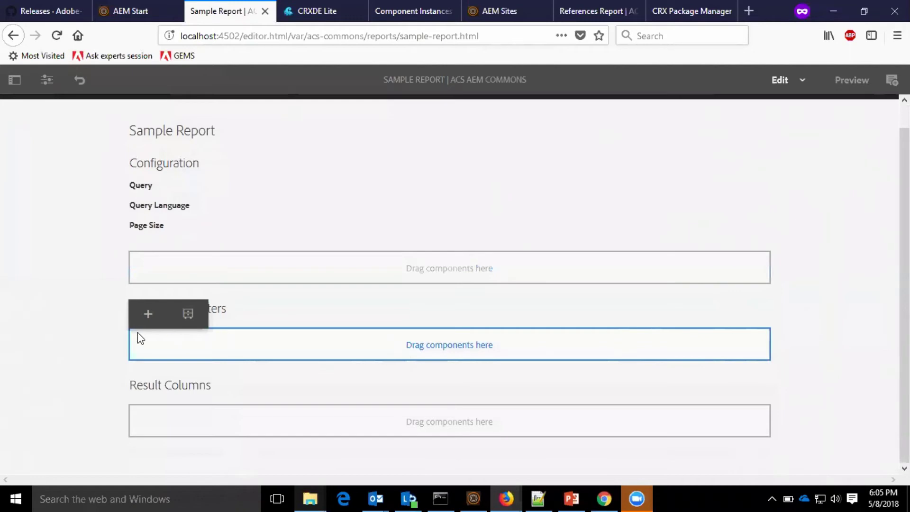
{"action": "left_click", "coordinate": [146, 314]}
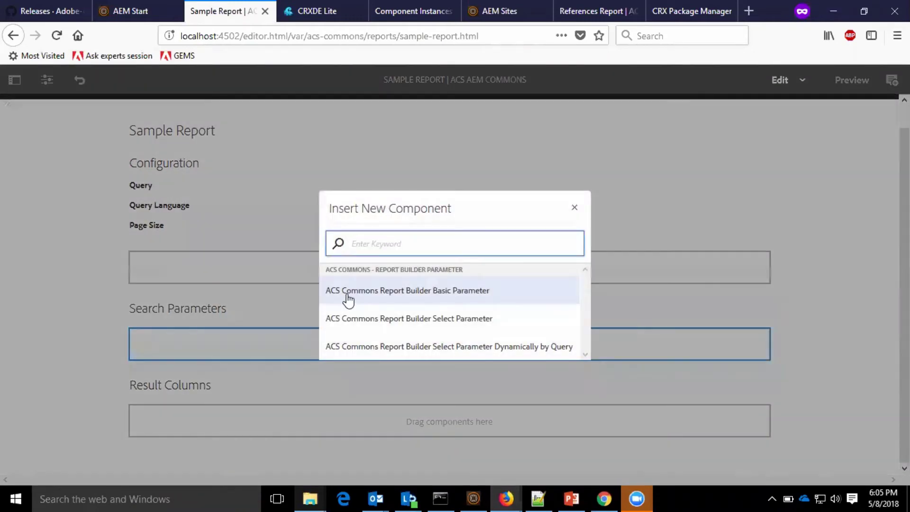
{"action": "left_click", "coordinate": [394, 292]}
Add a Date Column to Result Columns.
{"action": "scroll", "coordinate": [394, 296], "scroll_direction": "down", "scroll_amount": 3}
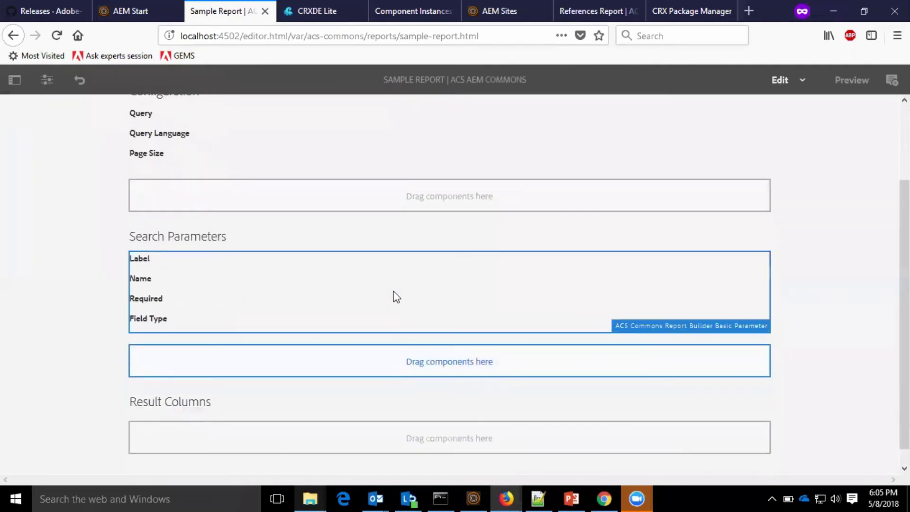
{"action": "left_click", "coordinate": [440, 444]}
{"action": "left_click", "coordinate": [148, 407]}
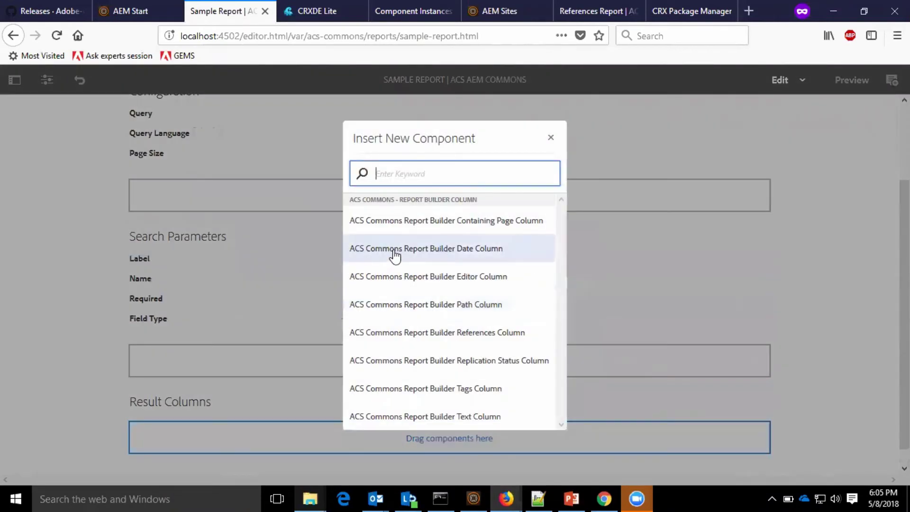
{"action": "left_click", "coordinate": [395, 249]}
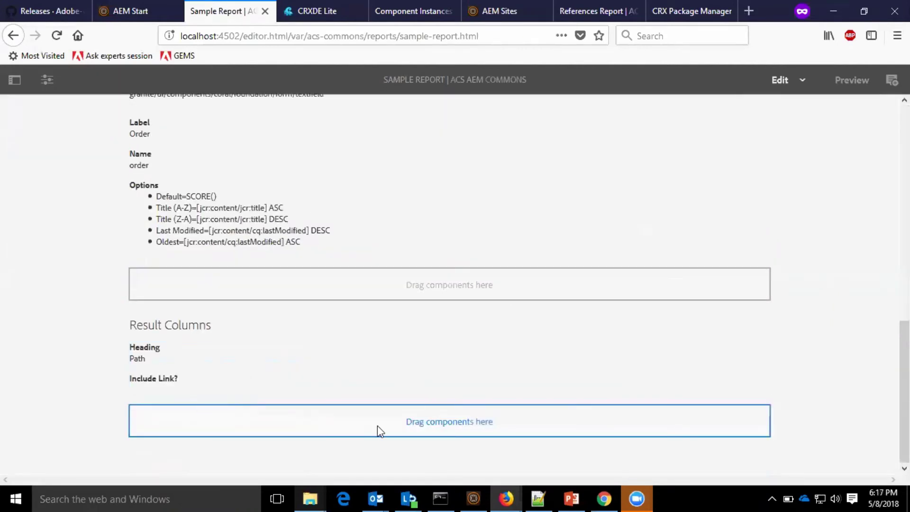
Open the Sample Report from the Reports list and execute it with Path /content.
{"action": "key", "text": "alt+Left"}
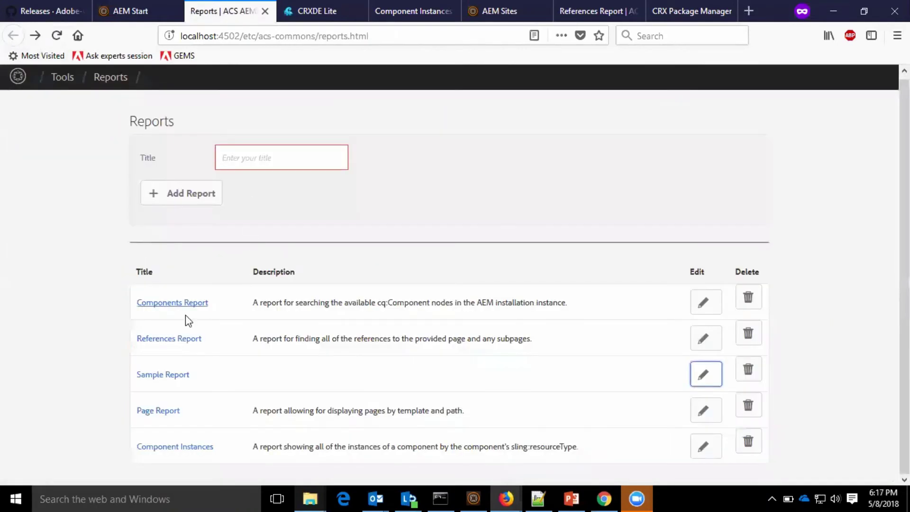
{"action": "left_click", "coordinate": [162, 374]}
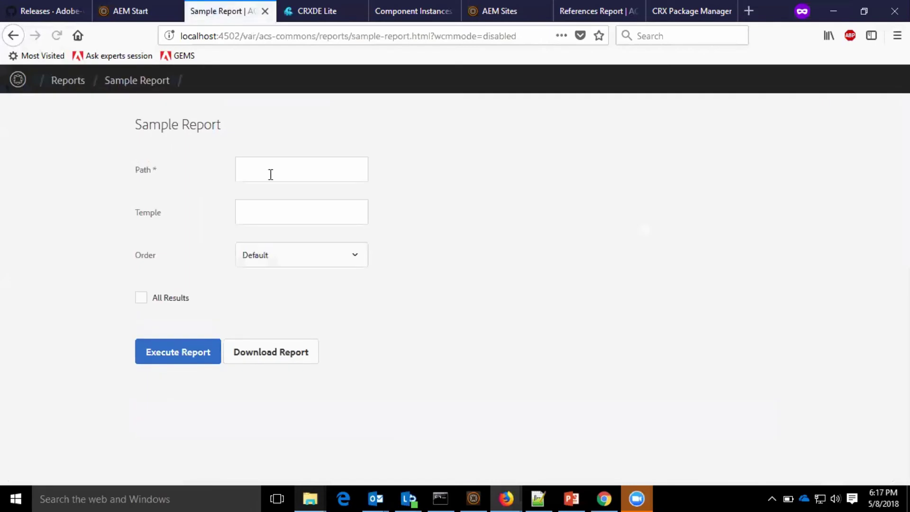
{"action": "left_click", "coordinate": [270, 170]}
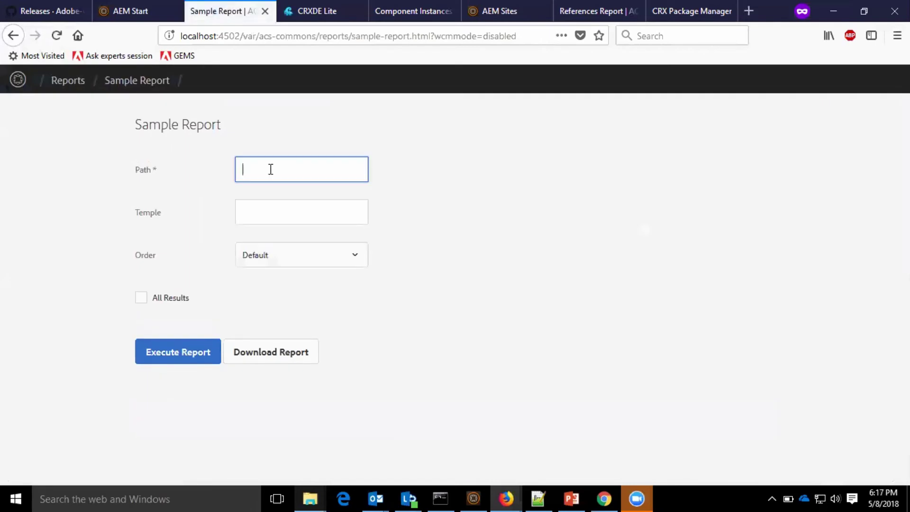
{"action": "type", "text": "/content"}
{"action": "left_click", "coordinate": [189, 366]}
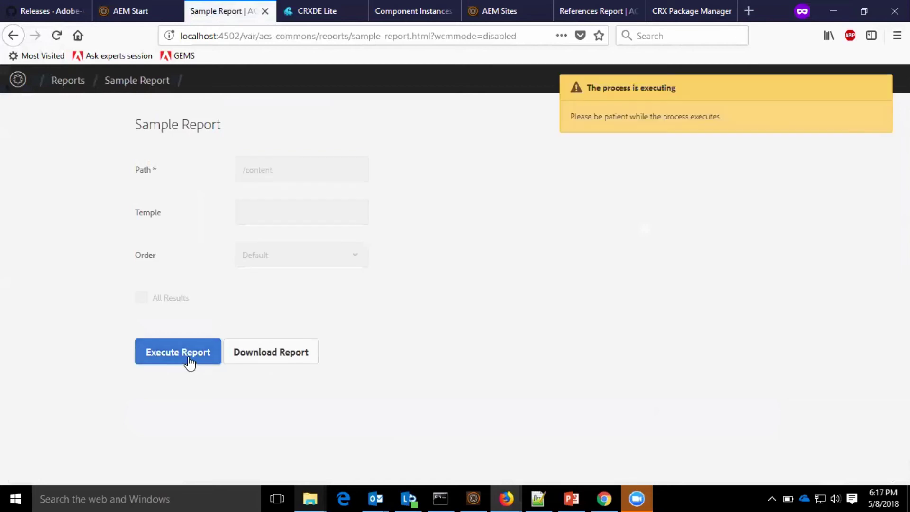
Review the matching pages, then go back to the Reports list.
{"action": "scroll", "coordinate": [339, 247], "scroll_direction": "down", "scroll_amount": 5}
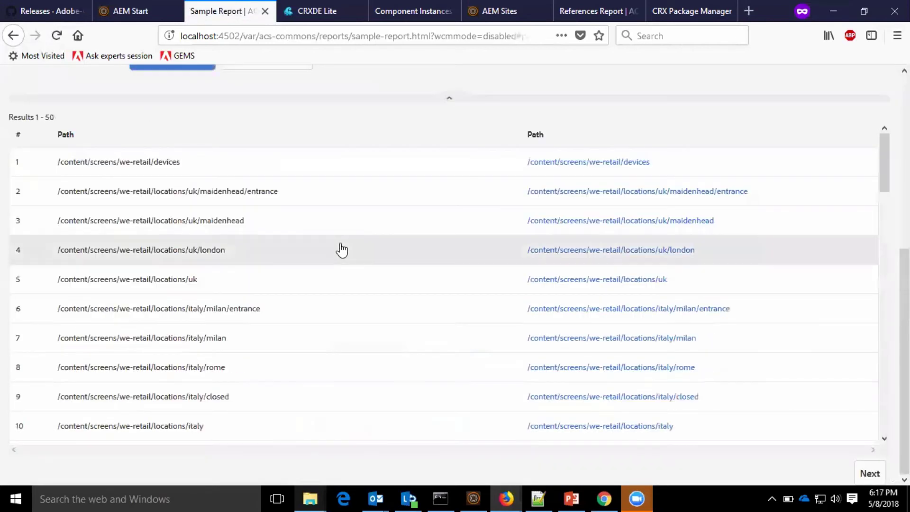
{"action": "scroll", "coordinate": [340, 247], "scroll_direction": "up", "scroll_amount": 5}
{"action": "left_click", "coordinate": [13, 35]}
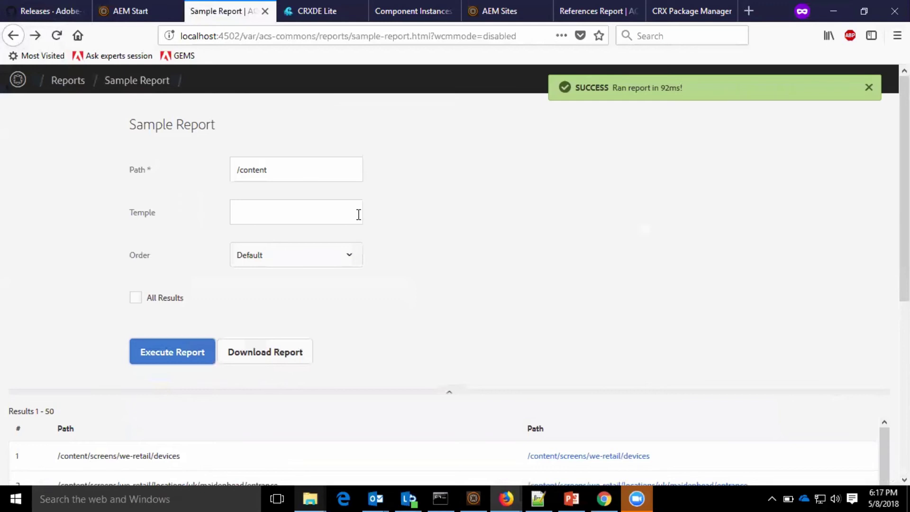
{"action": "left_click", "coordinate": [13, 36]}
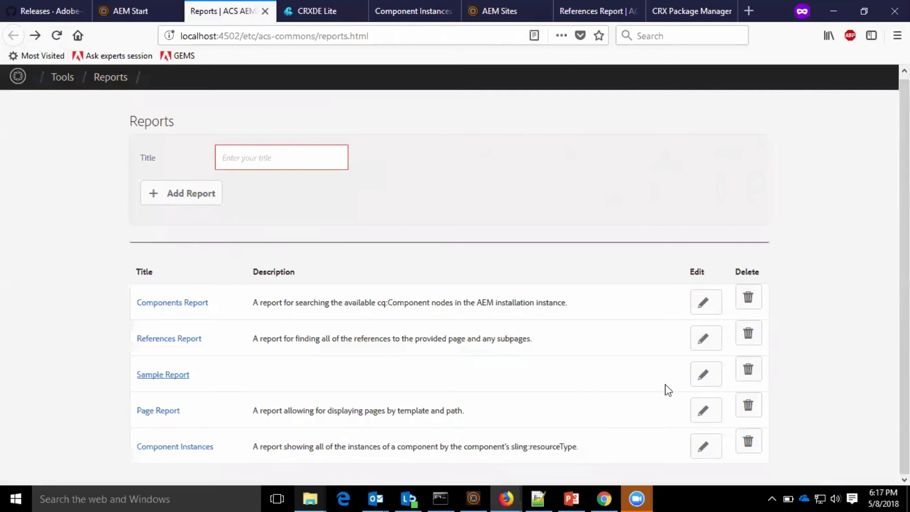
{"action": "left_click", "coordinate": [707, 383]}
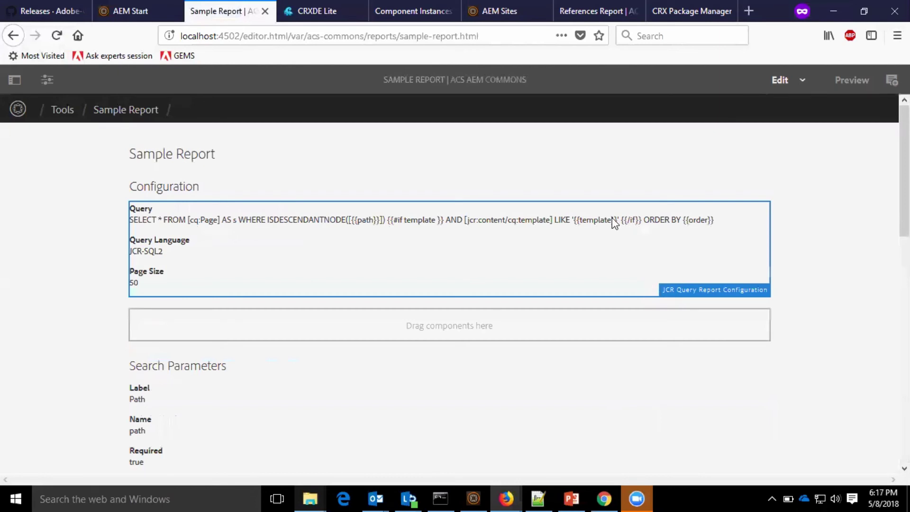
{"action": "scroll", "coordinate": [613, 218], "scroll_direction": "down", "scroll_amount": 2}
{"action": "scroll", "coordinate": [610, 323], "scroll_direction": "down", "scroll_amount": 5}
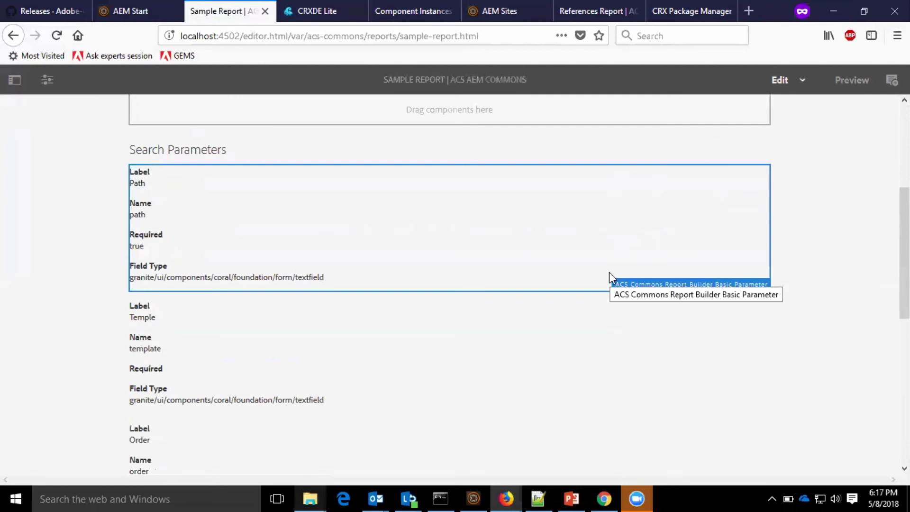
{"action": "scroll", "coordinate": [610, 272], "scroll_direction": "down", "scroll_amount": 6}
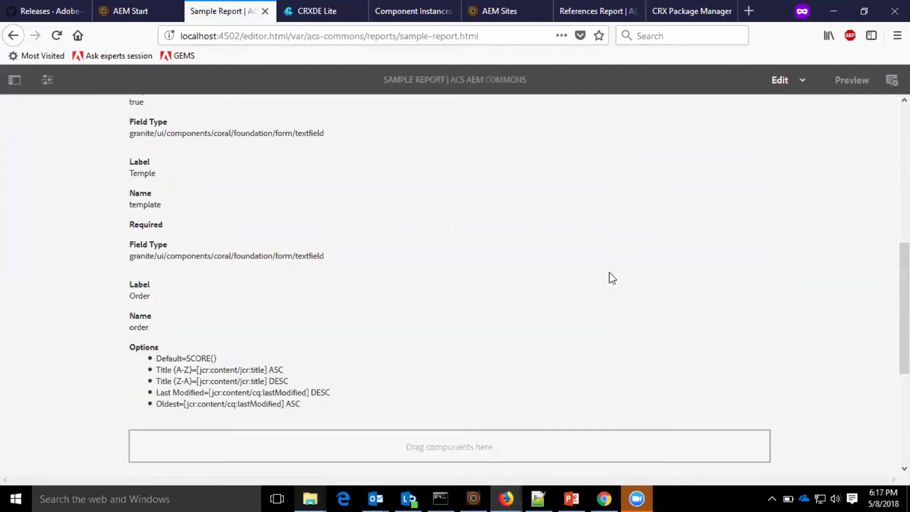
{"action": "scroll", "coordinate": [263, 377], "scroll_direction": "down", "scroll_amount": 2}
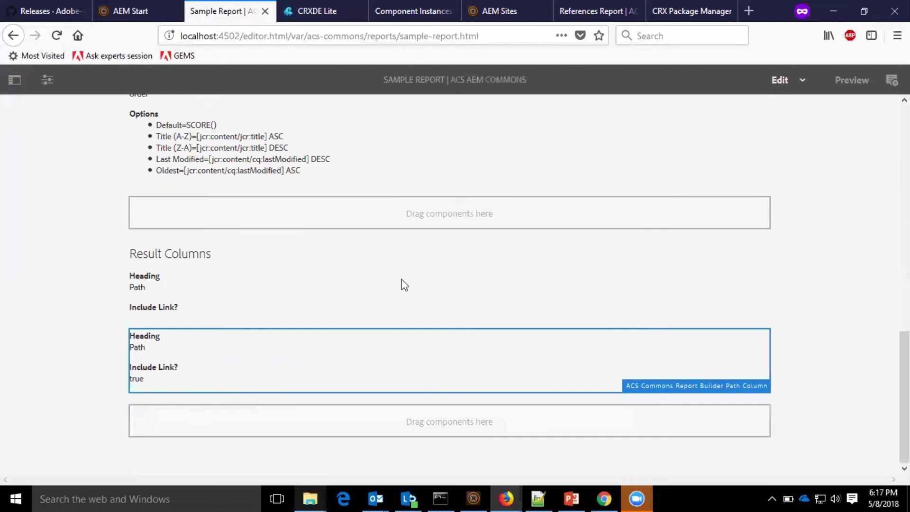
{"action": "left_click", "coordinate": [13, 36]}
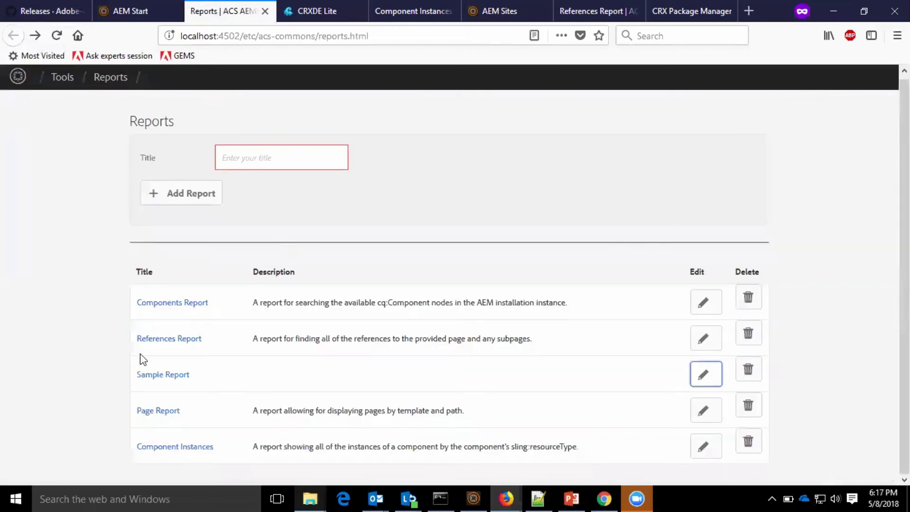
Open the Sample Report, execute it for /content and review the results.
{"action": "left_click", "coordinate": [154, 375]}
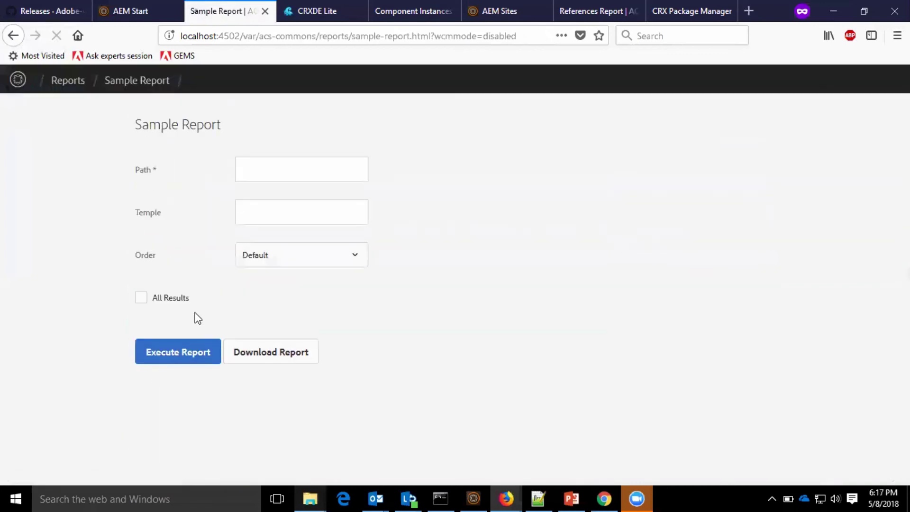
{"action": "left_click", "coordinate": [257, 169]}
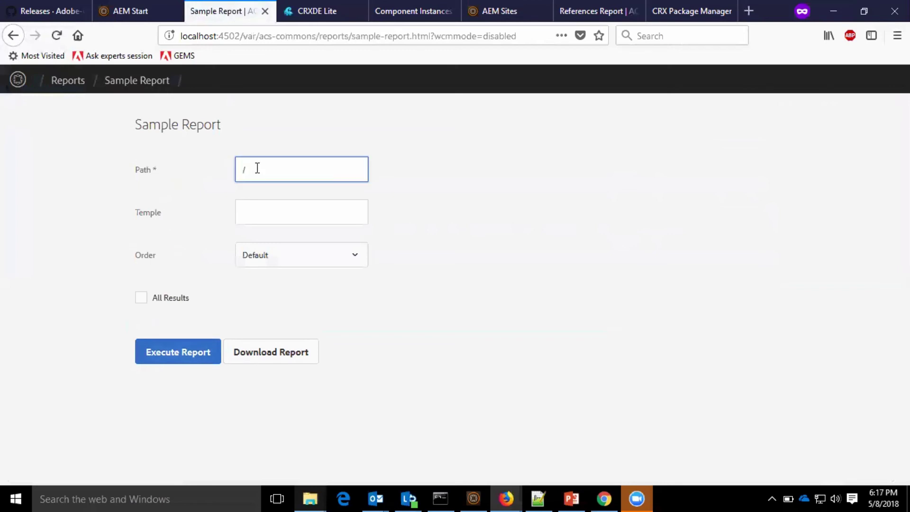
{"action": "type", "text": "/content"}
{"action": "left_click", "coordinate": [177, 351]}
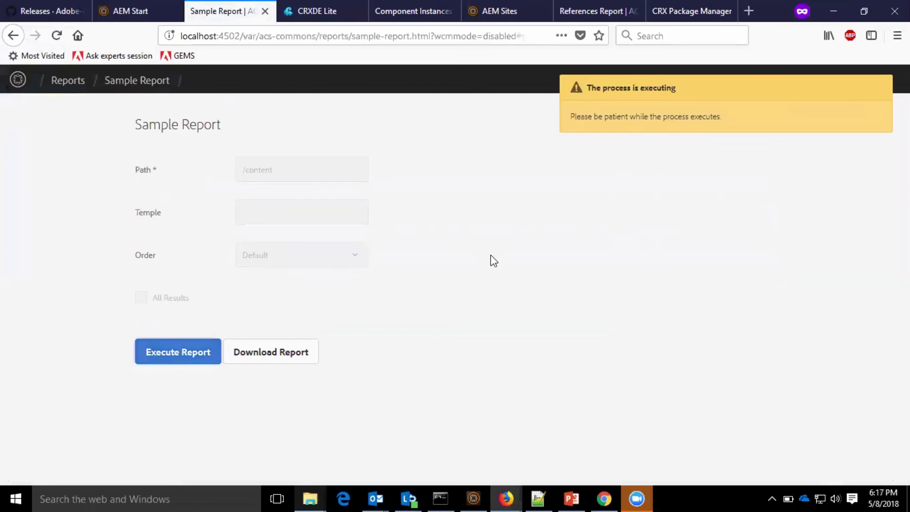
{"action": "scroll", "coordinate": [490, 250], "scroll_direction": "down", "scroll_amount": 5}
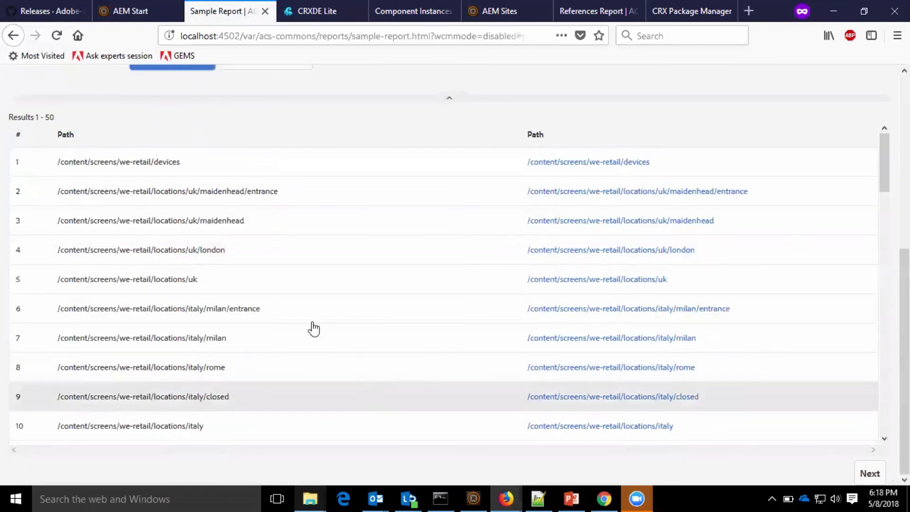
{"action": "scroll", "coordinate": [336, 341], "scroll_direction": "up", "scroll_amount": 4}
{"action": "scroll", "coordinate": [335, 339], "scroll_direction": "down", "scroll_amount": 4}
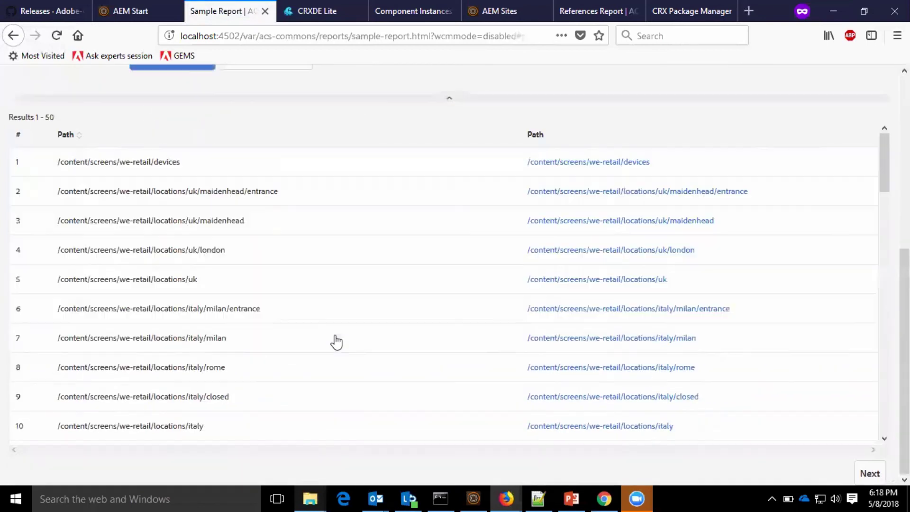
{"action": "scroll", "coordinate": [336, 342], "scroll_direction": "up", "scroll_amount": 4}
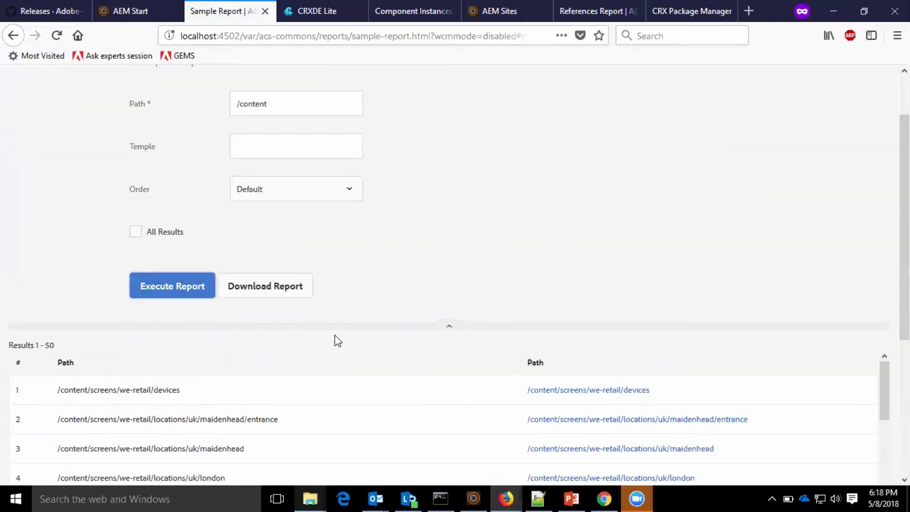
Download the report results and save them as Sample+Report.csv.
{"action": "left_click", "coordinate": [266, 290]}
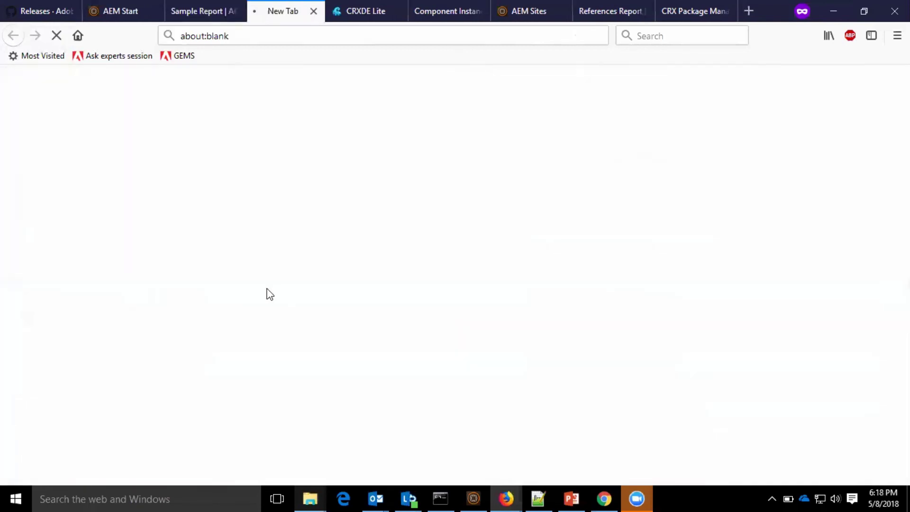
{"action": "left_click", "coordinate": [376, 264]}
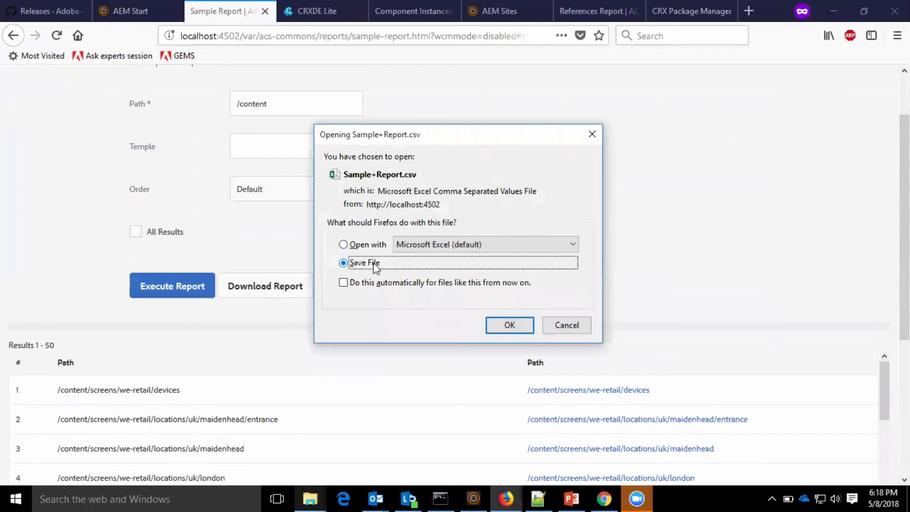
{"action": "left_click", "coordinate": [510, 326]}
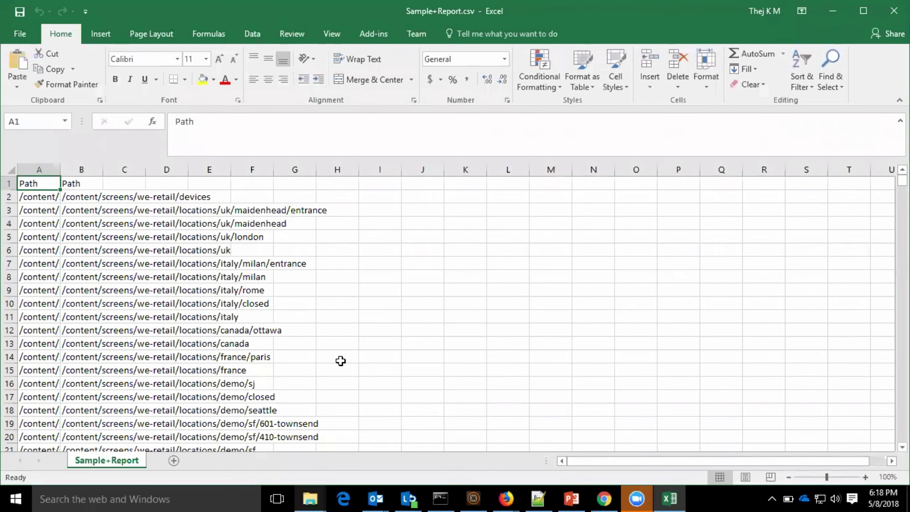
Autofit column A in Excel, then switch back to the Sample Report's /content results in Firefox.
{"action": "double_click", "coordinate": [60, 168]}
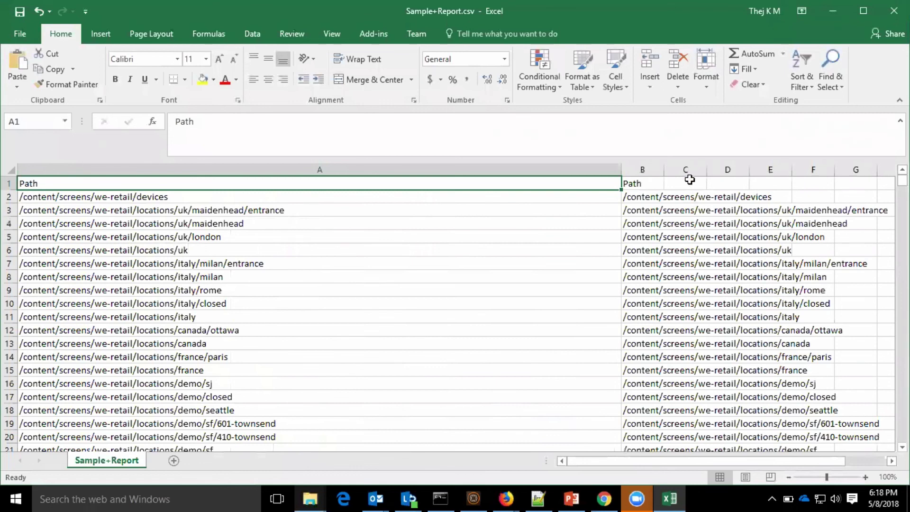
{"action": "double_click", "coordinate": [686, 183]}
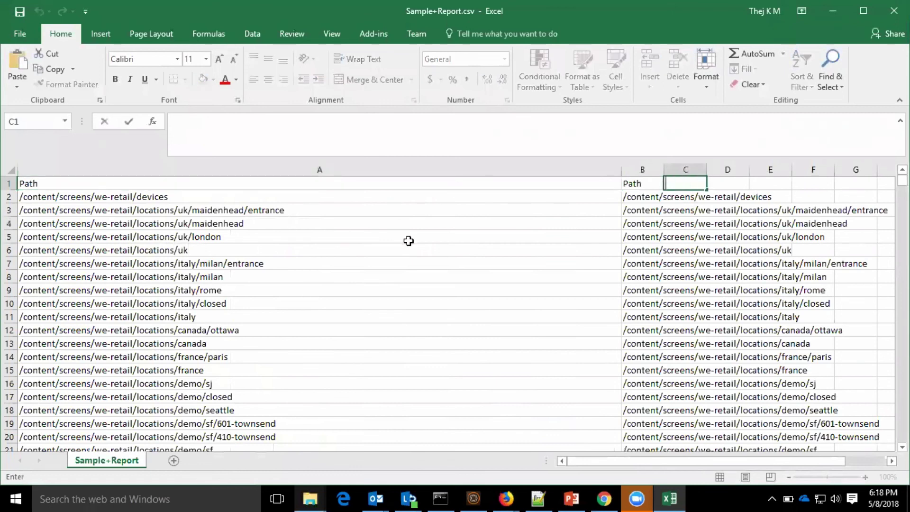
{"action": "mouse_move", "coordinate": [507, 499]}
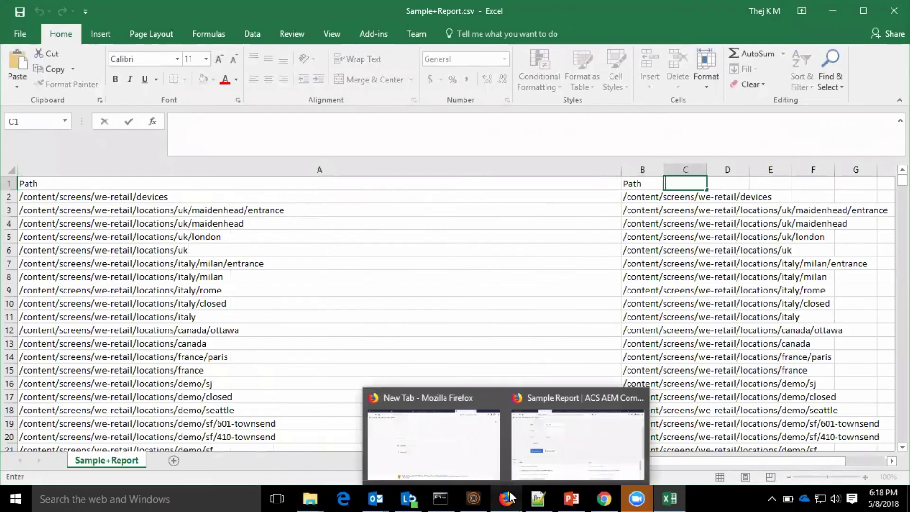
{"action": "left_click", "coordinate": [596, 425]}
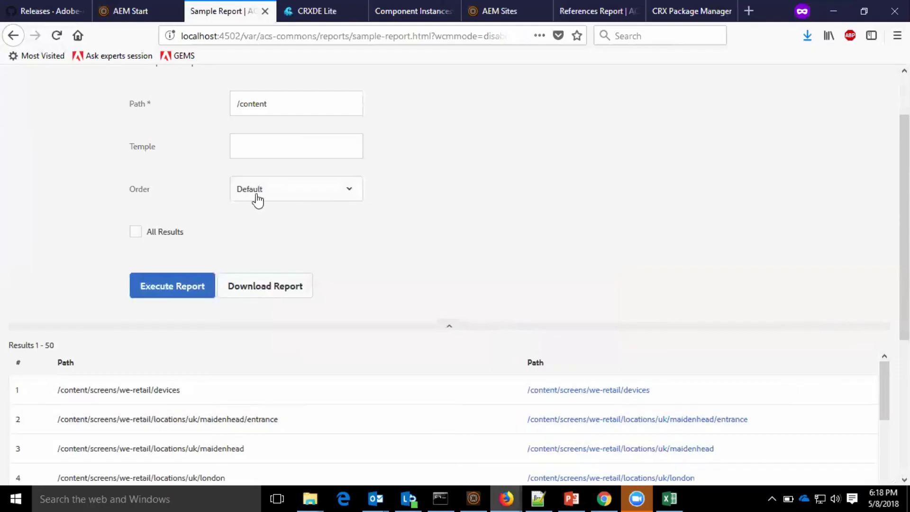
{"action": "scroll", "coordinate": [337, 262], "scroll_direction": "down", "scroll_amount": 5}
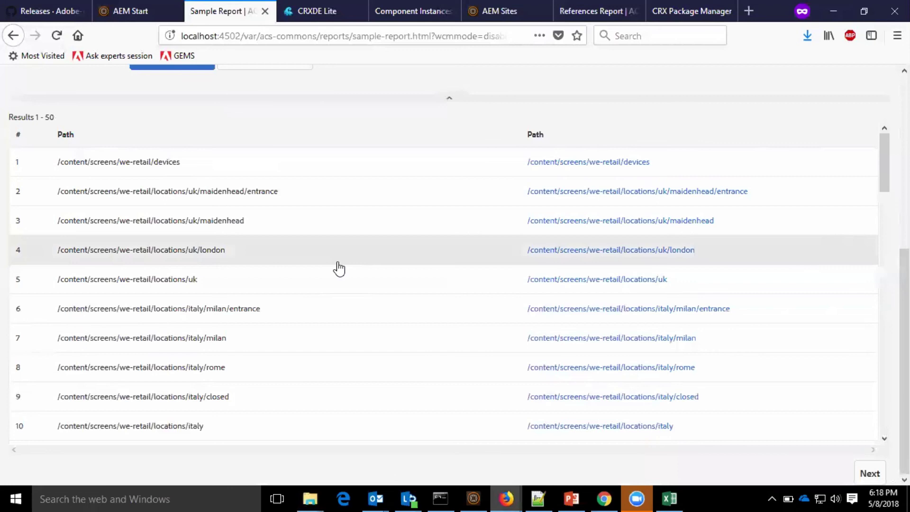
{"action": "scroll", "coordinate": [340, 268], "scroll_direction": "up", "scroll_amount": 6}
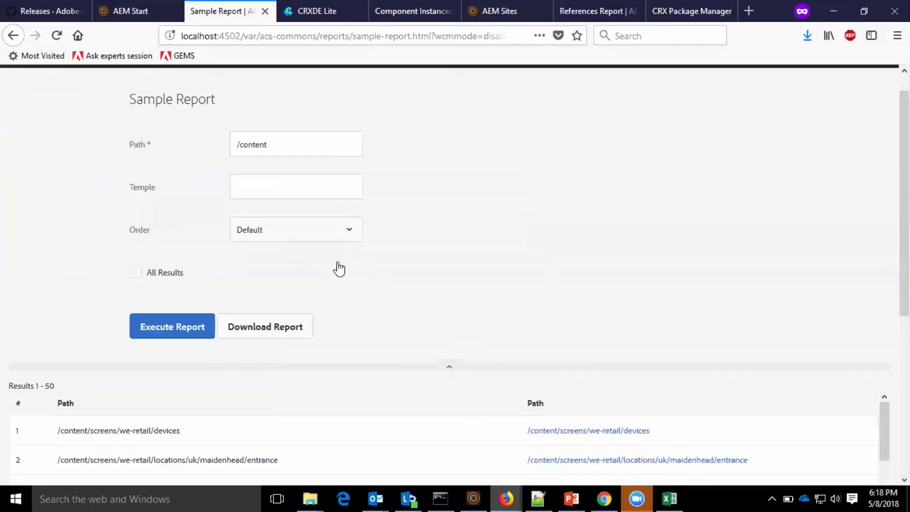